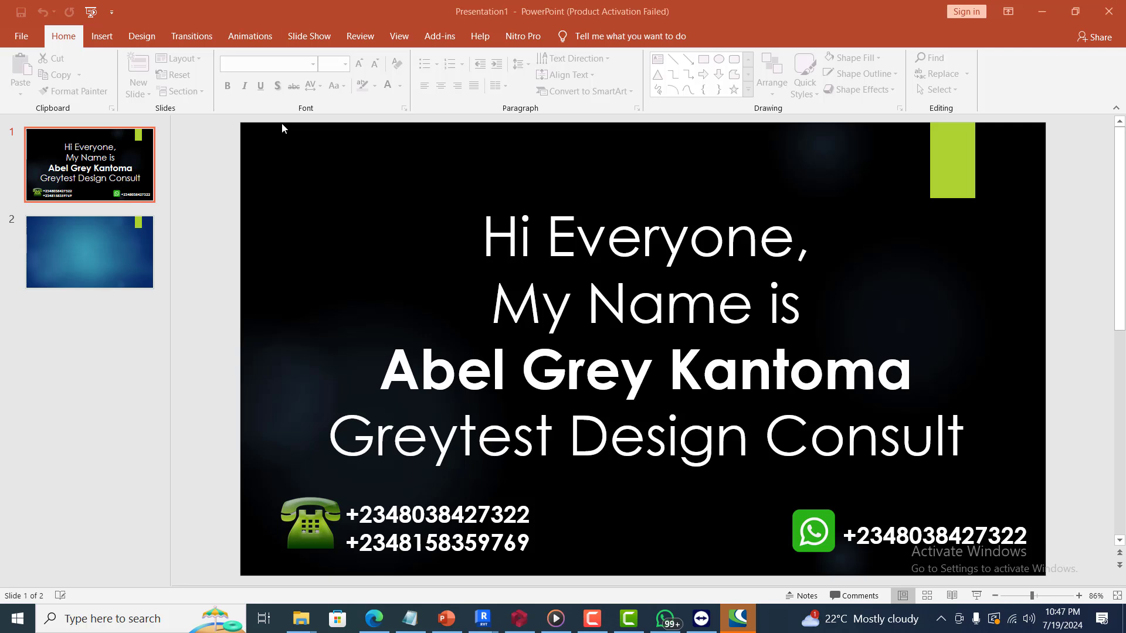
Step: Show the training2 model's Storey 0 plan and zoom the 3D frame out and back in
click(520, 619)
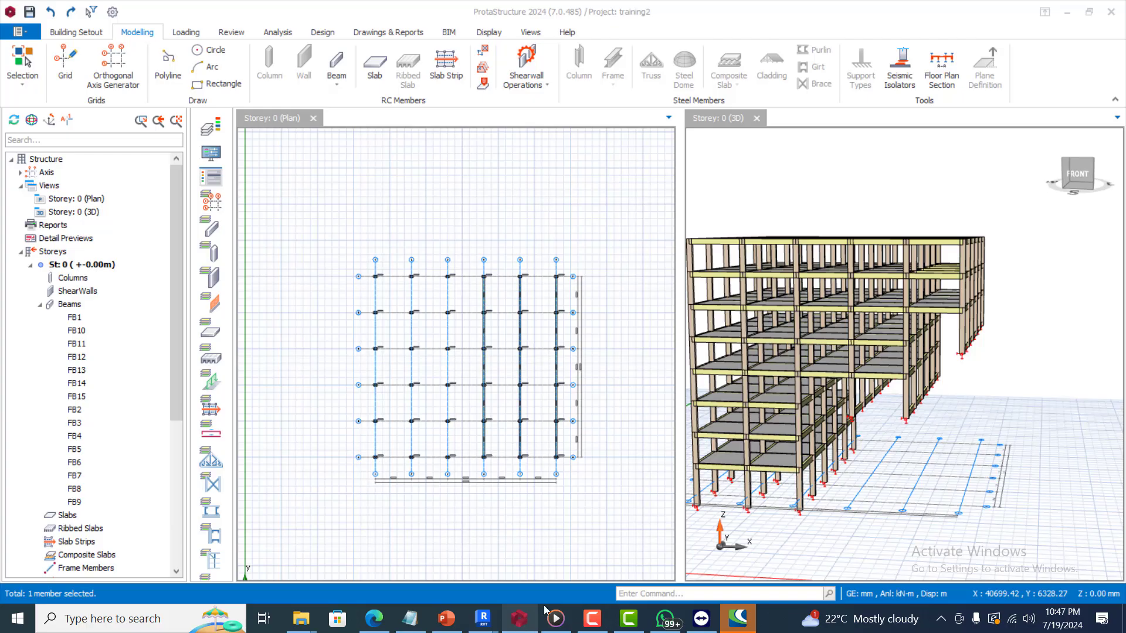
scroll(936, 381, down, 3)
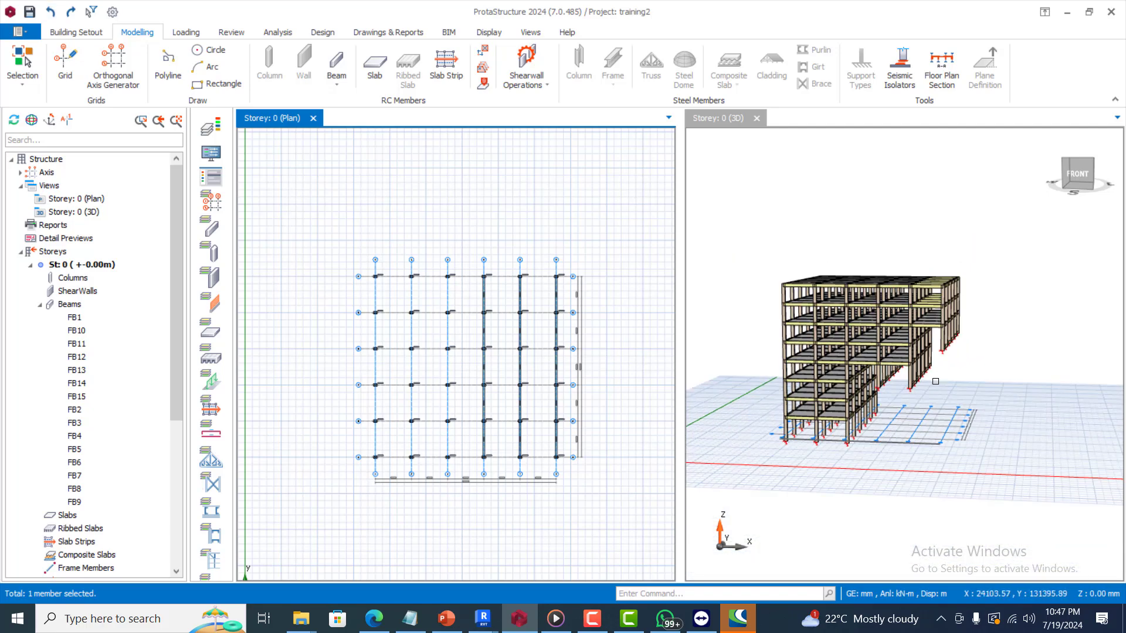
scroll(935, 381, up, 6)
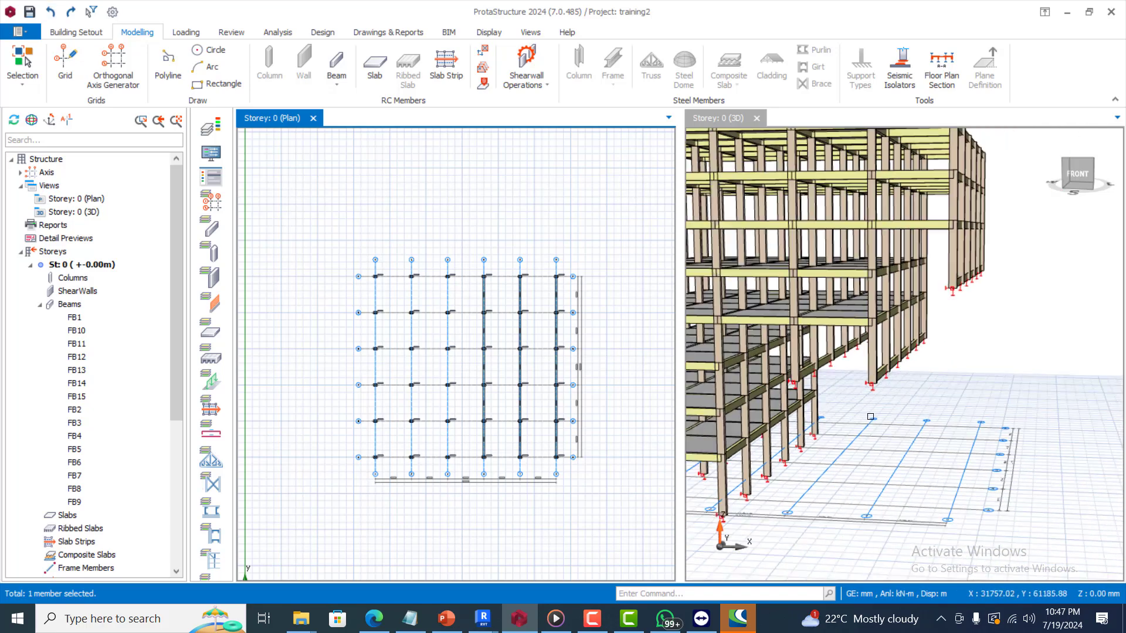
scroll(870, 416, down, 1)
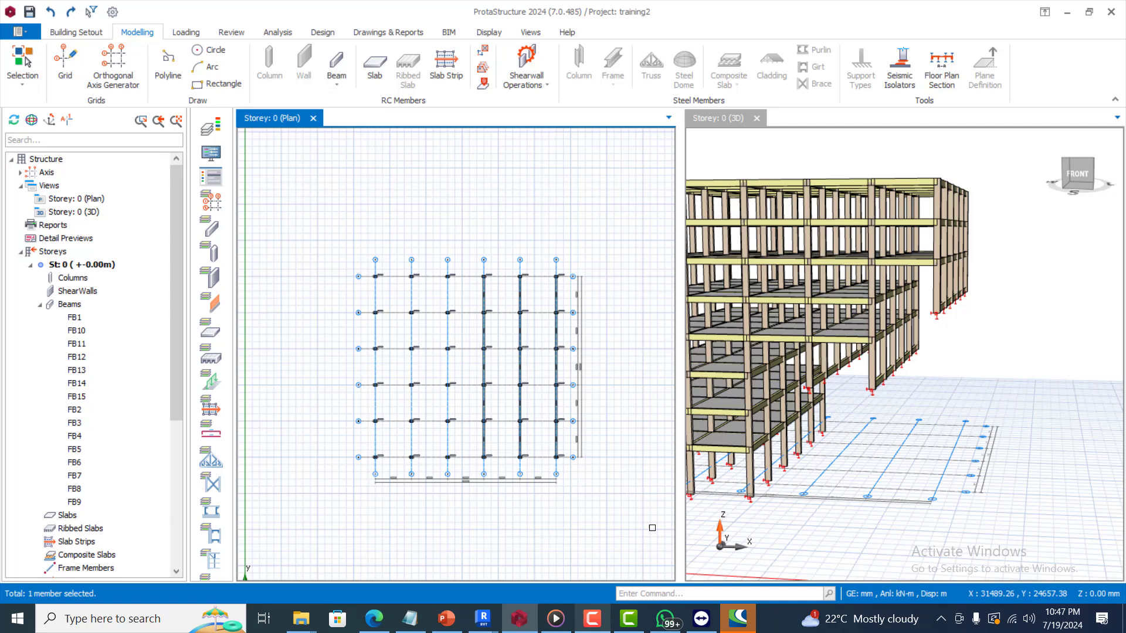
scroll(715, 318, down, 2)
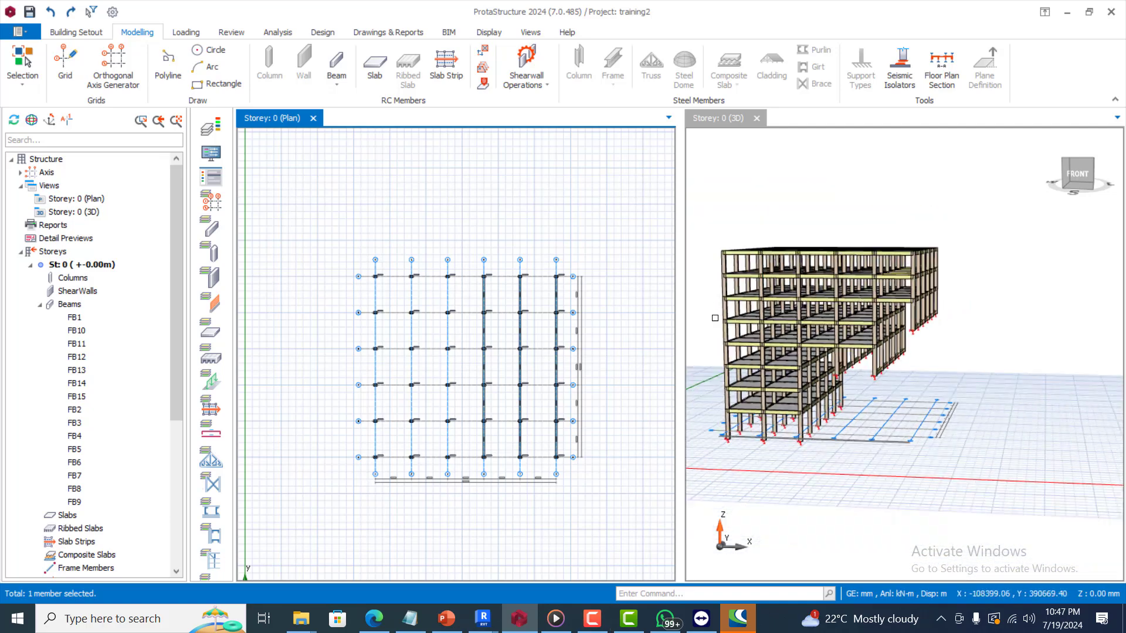
click(592, 618)
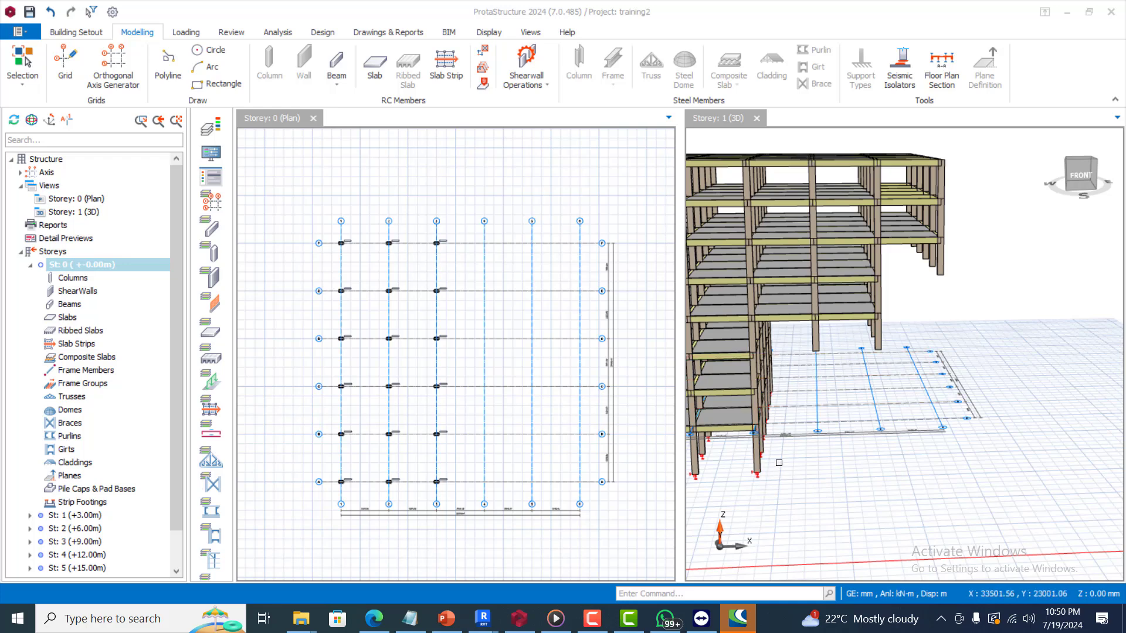
Step: Orbit and zoom the 3D view to inspect the stepped frame from the front and its foundation axes
scroll(776, 463, down, 3)
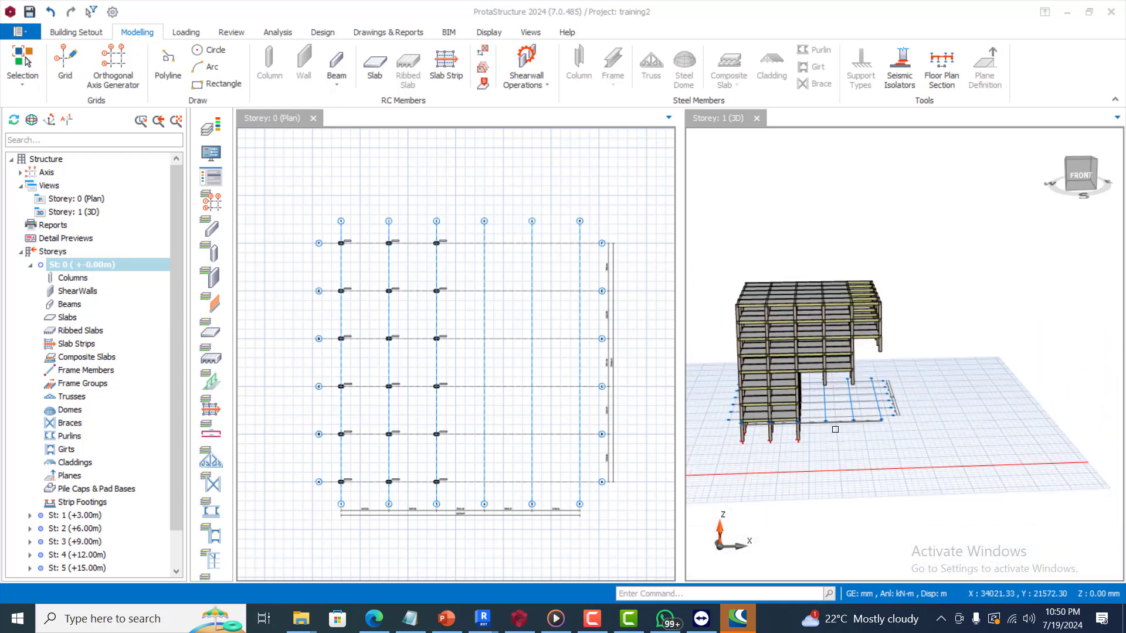
middle_drag(776, 463, 764, 434)
scroll(722, 422, up, 2)
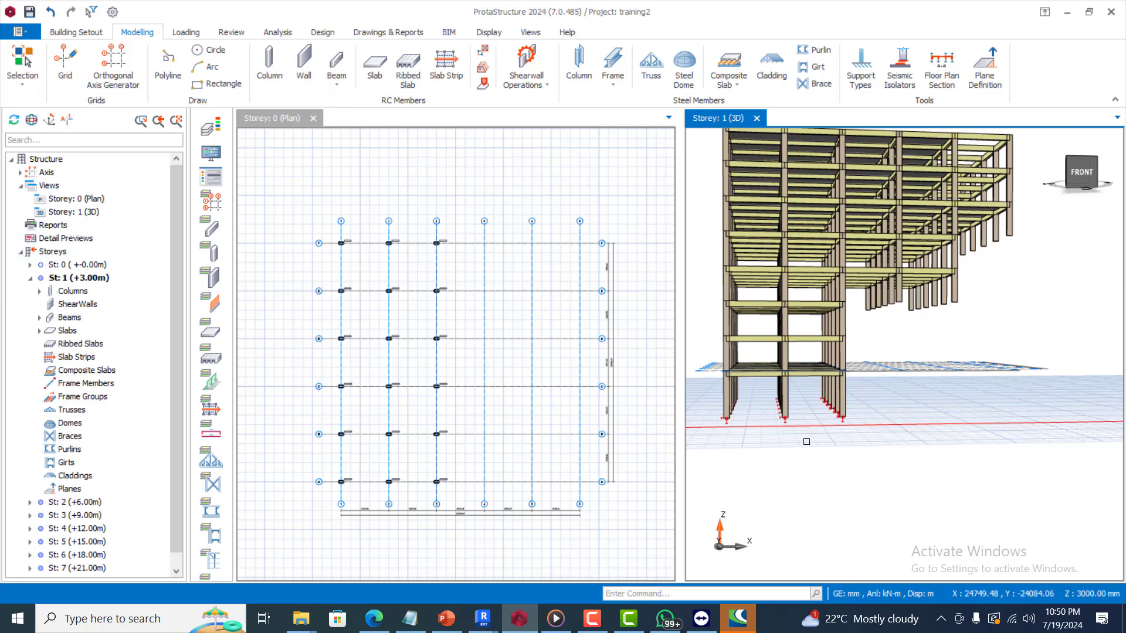
middle_drag(891, 380, 943, 336)
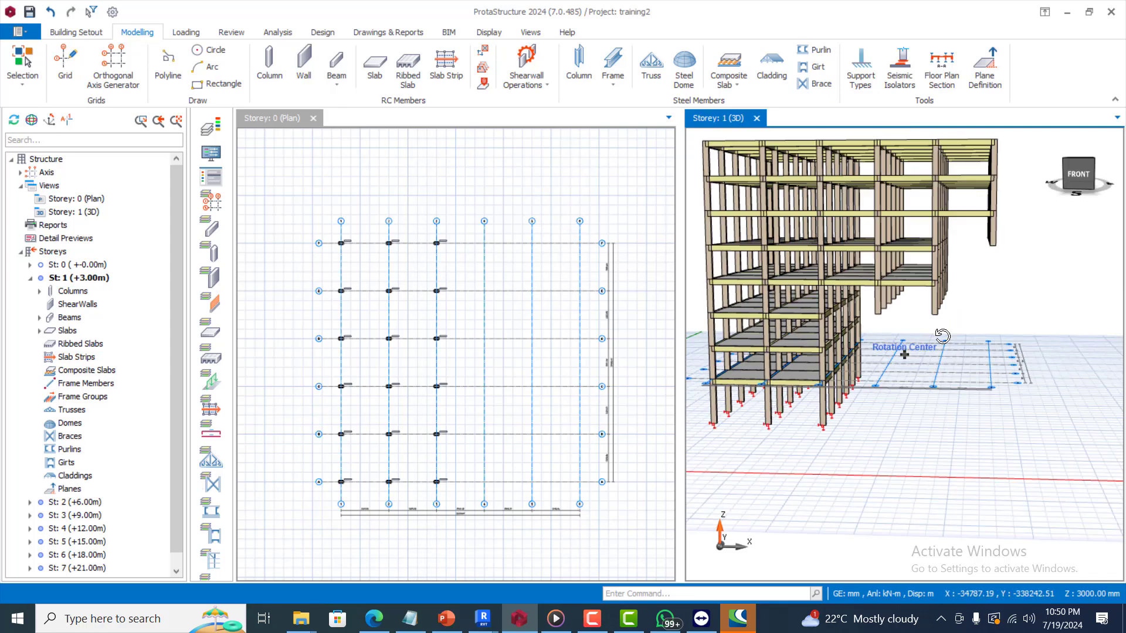
scroll(943, 346, up, 4)
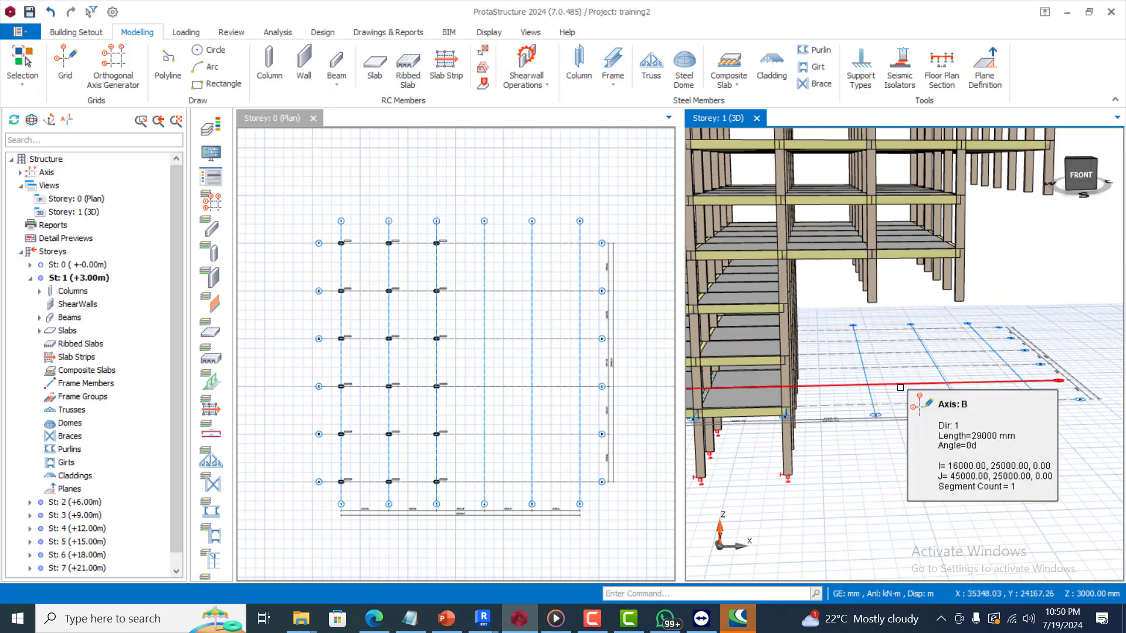
scroll(891, 408, down, 1)
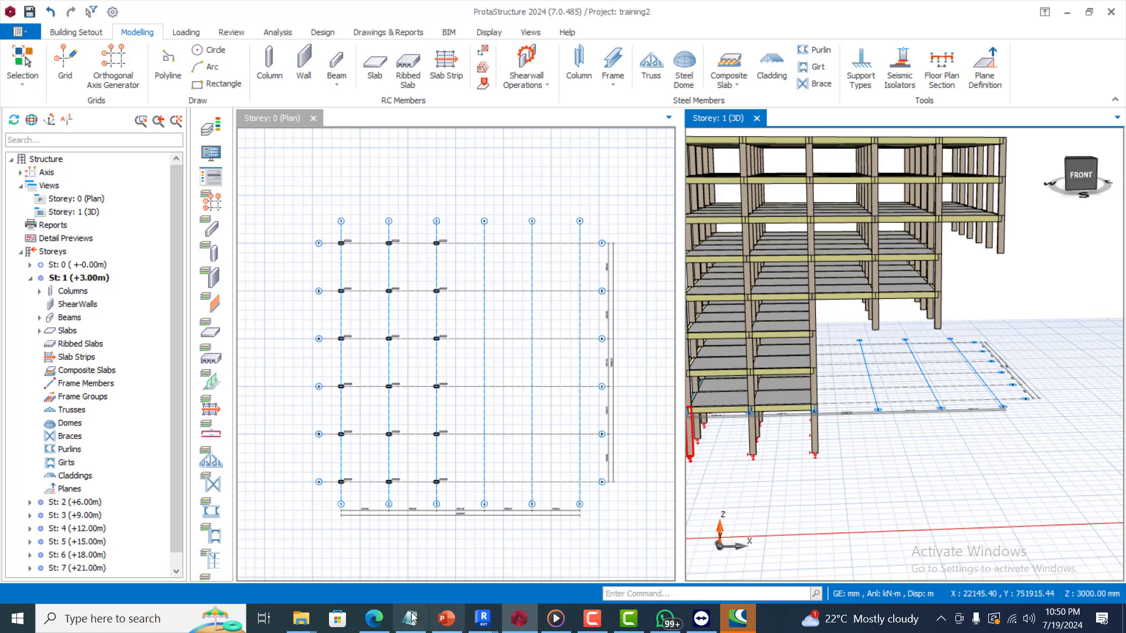
Step: In Support Type Definitions, drop the new-type prompt and keep the existing fully fixed 'Support' type
click(868, 68)
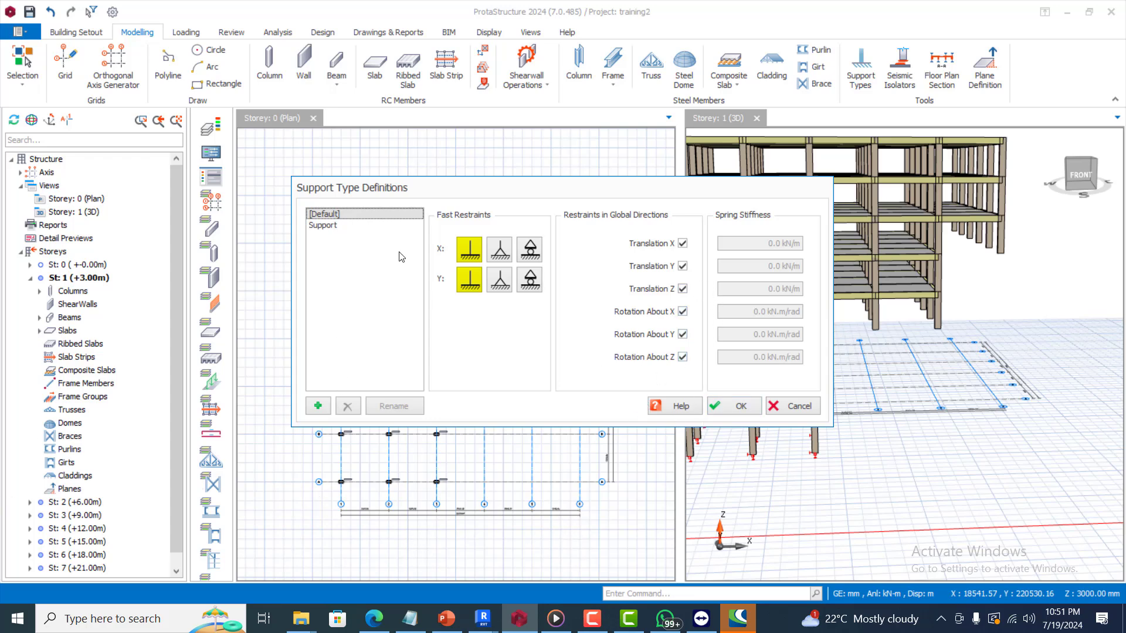
click(319, 406)
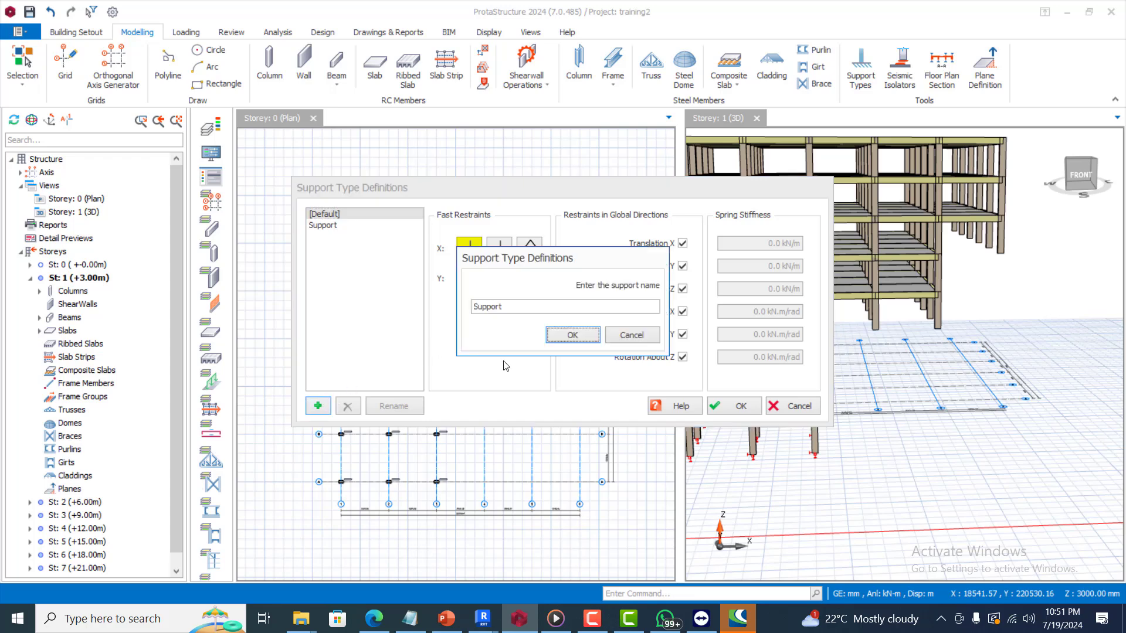
click(625, 335)
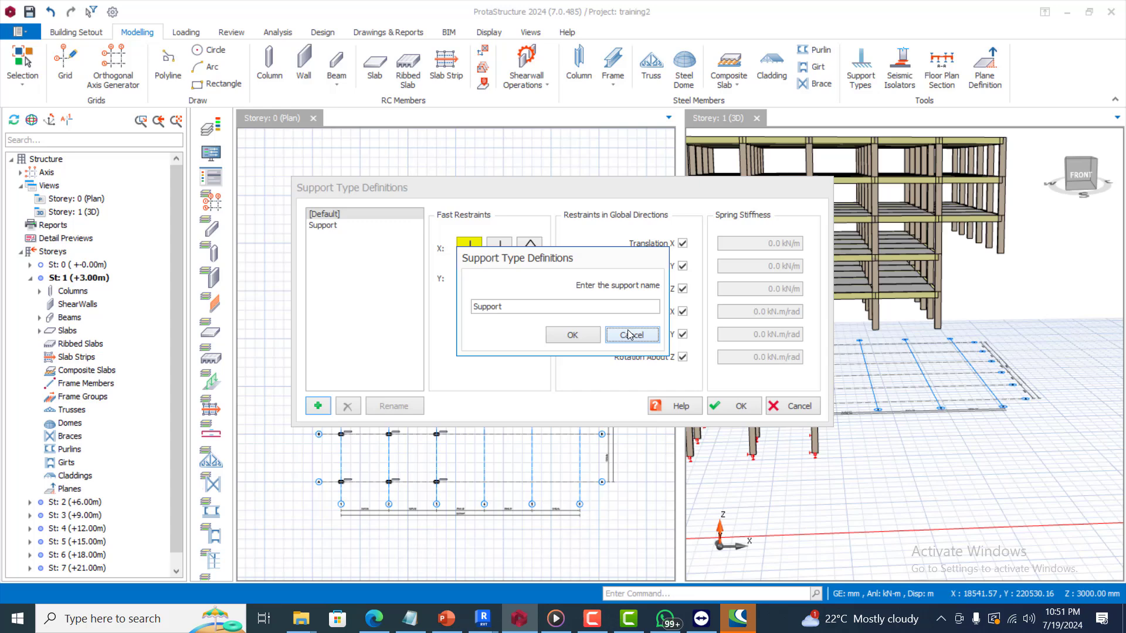
click(332, 227)
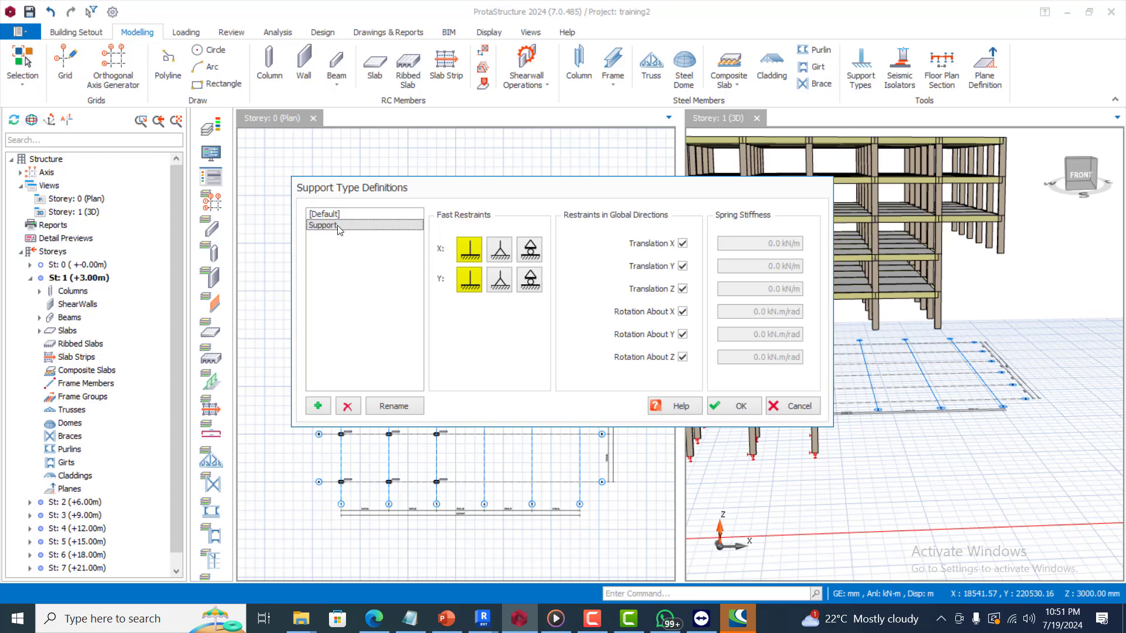
click(733, 407)
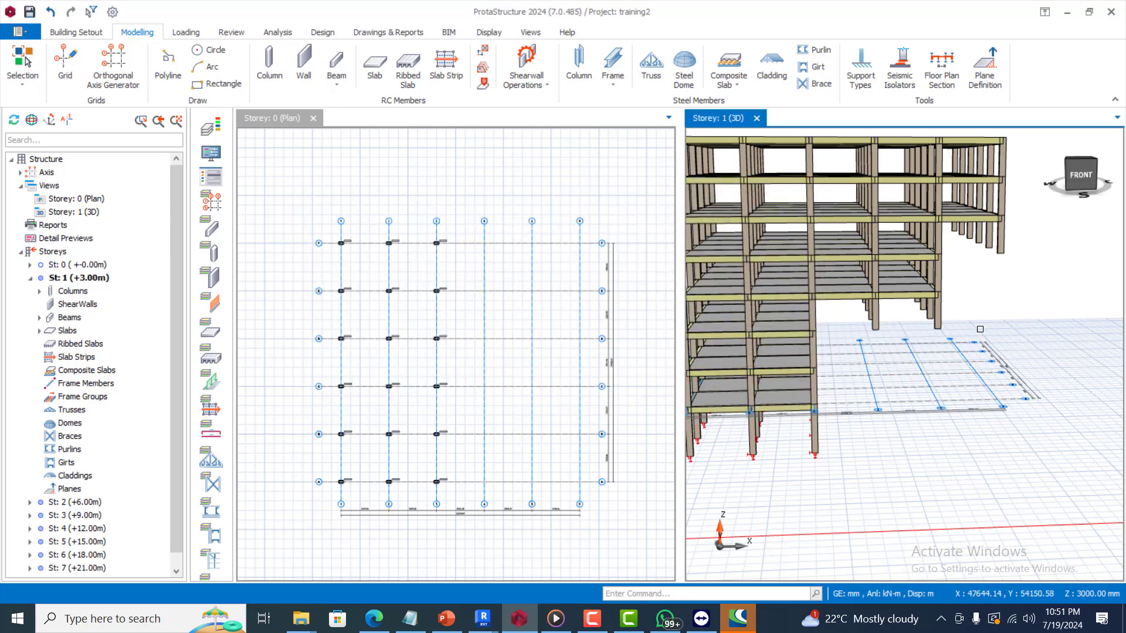
Step: Assign the 'Support' support type to the twelve columns under the raised wing
mouse_move(984, 314)
middle_down()
mouse_move(903, 337)
mouse_move(868, 370)
mouse_move(958, 330)
middle_up()
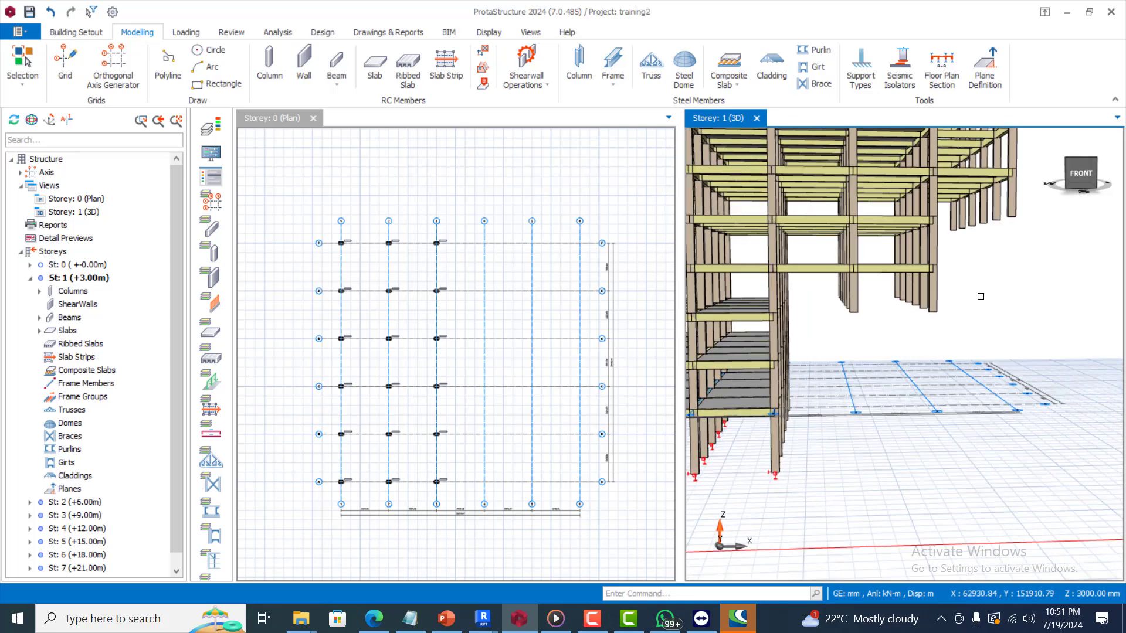
drag(955, 299, 827, 327)
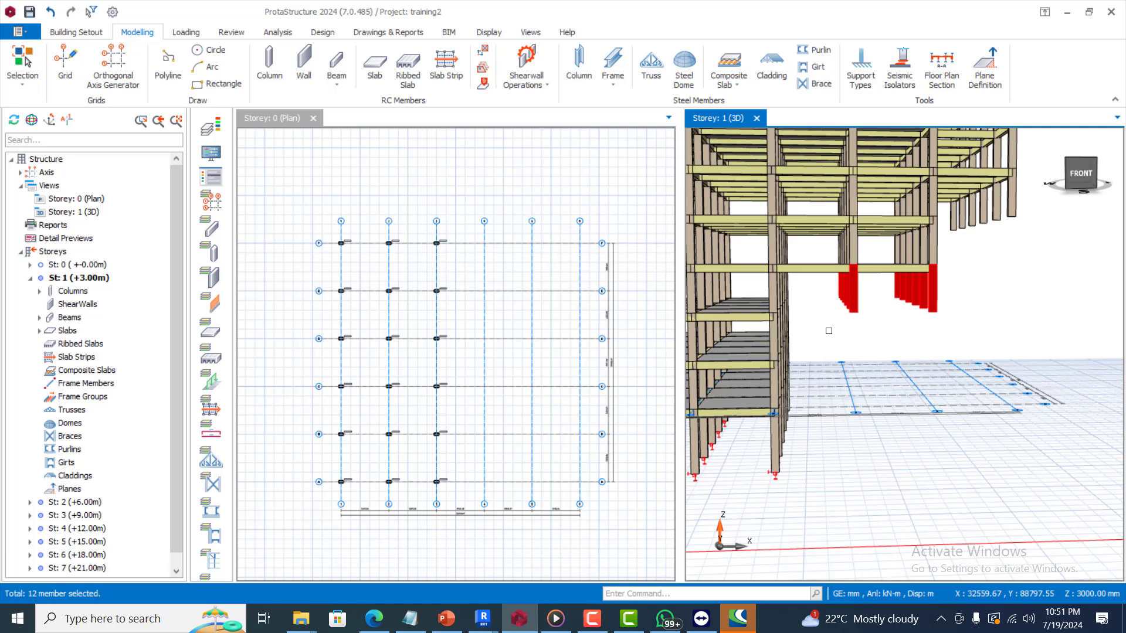
right_click(852, 286)
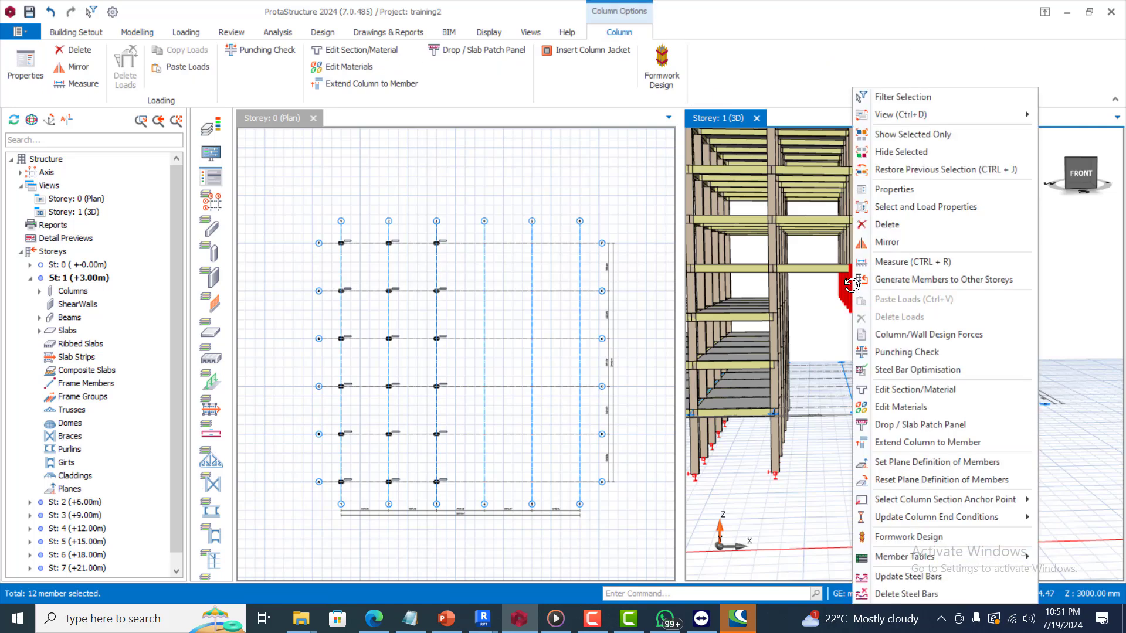
click(887, 197)
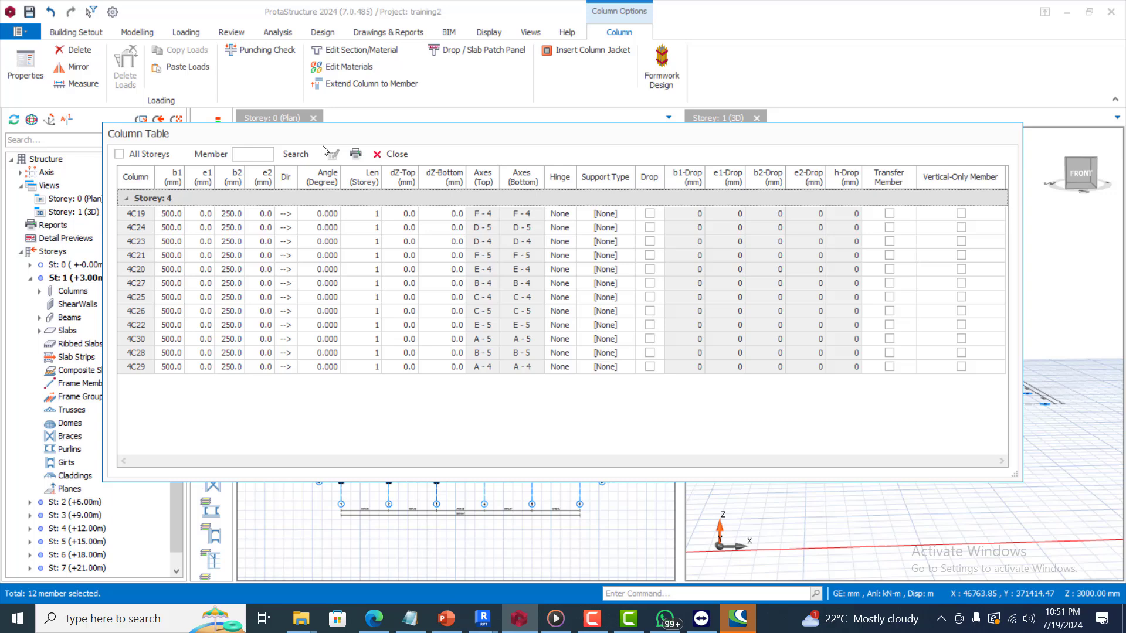
click(605, 177)
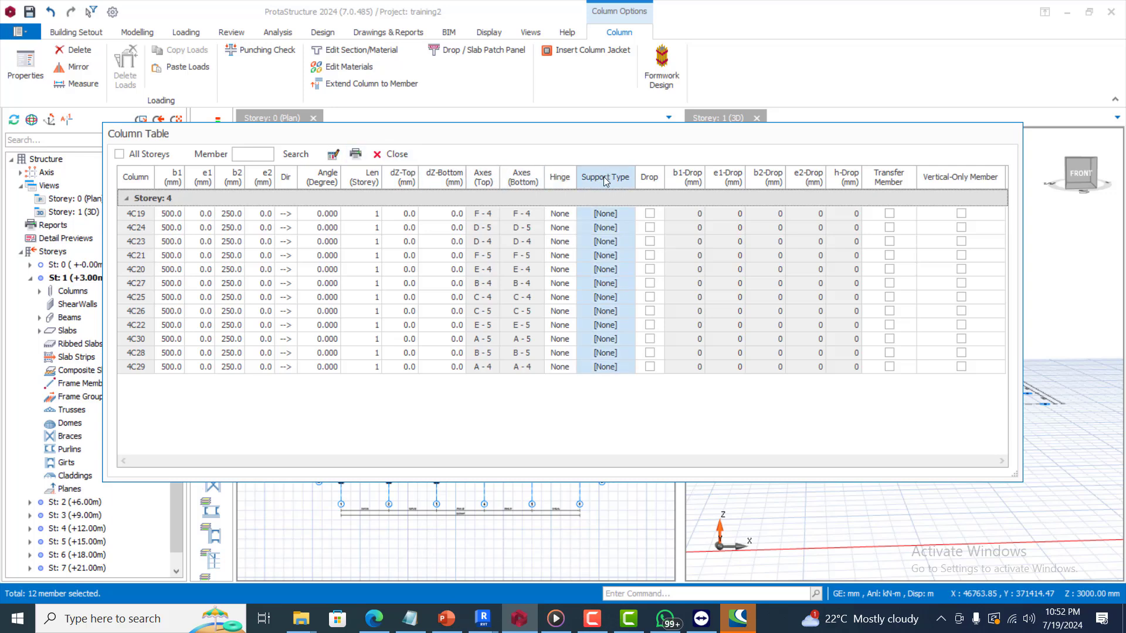
click(335, 154)
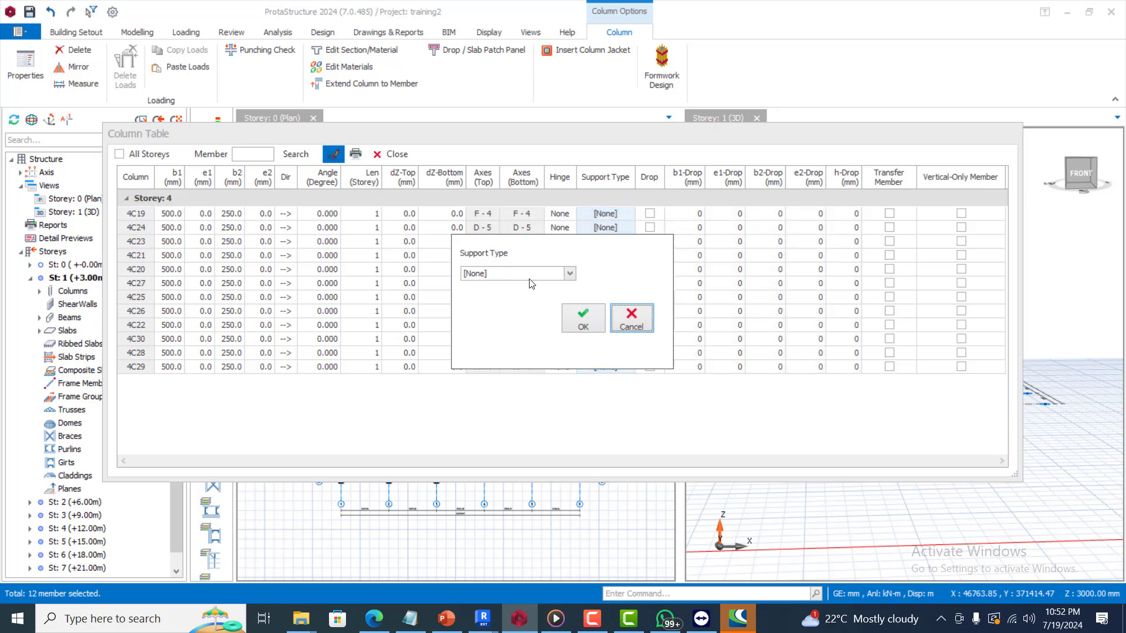
click(535, 273)
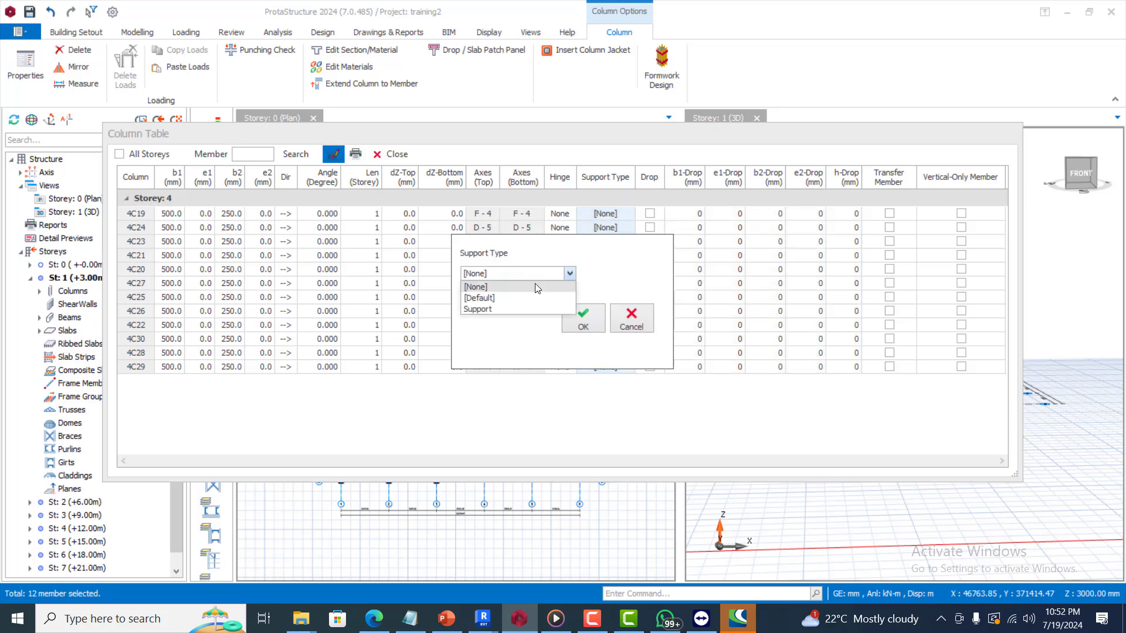
click(489, 309)
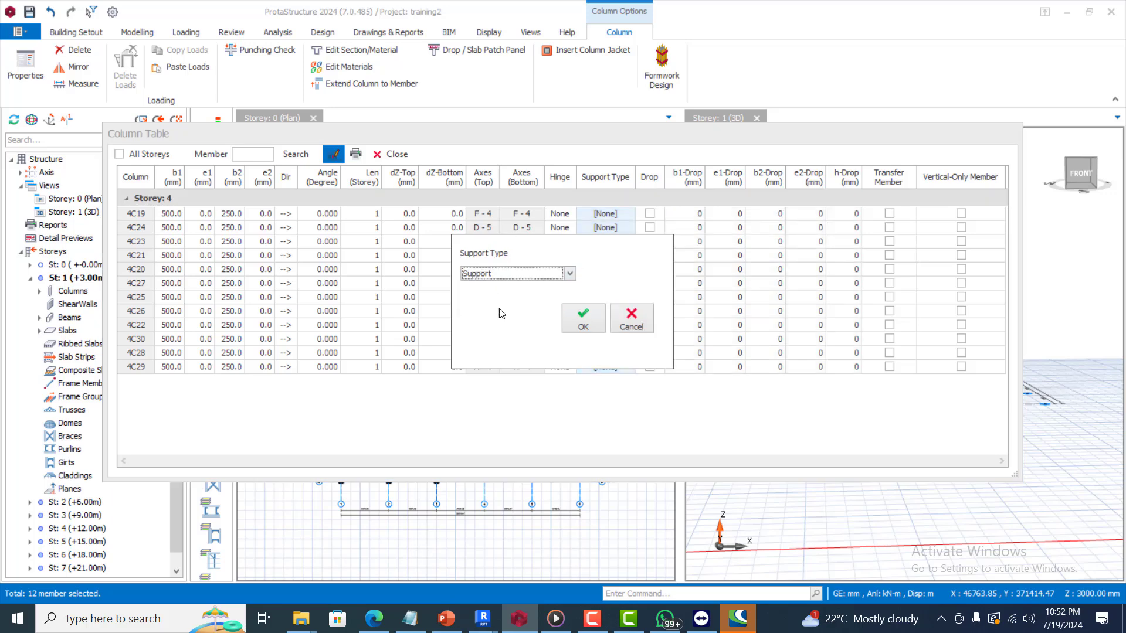
click(586, 328)
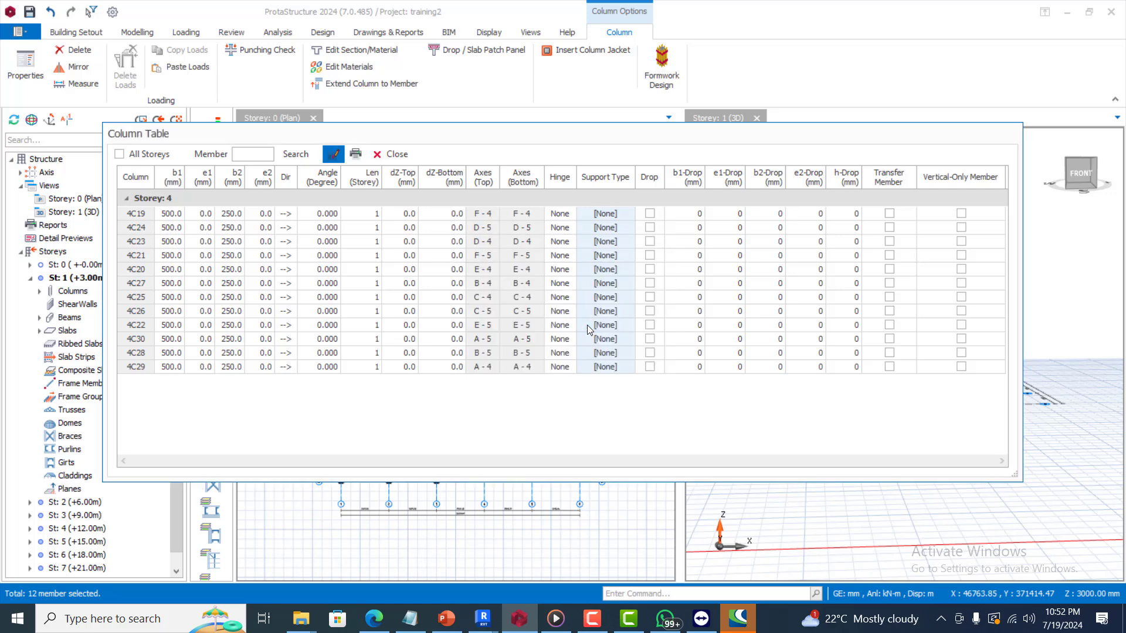
click(392, 155)
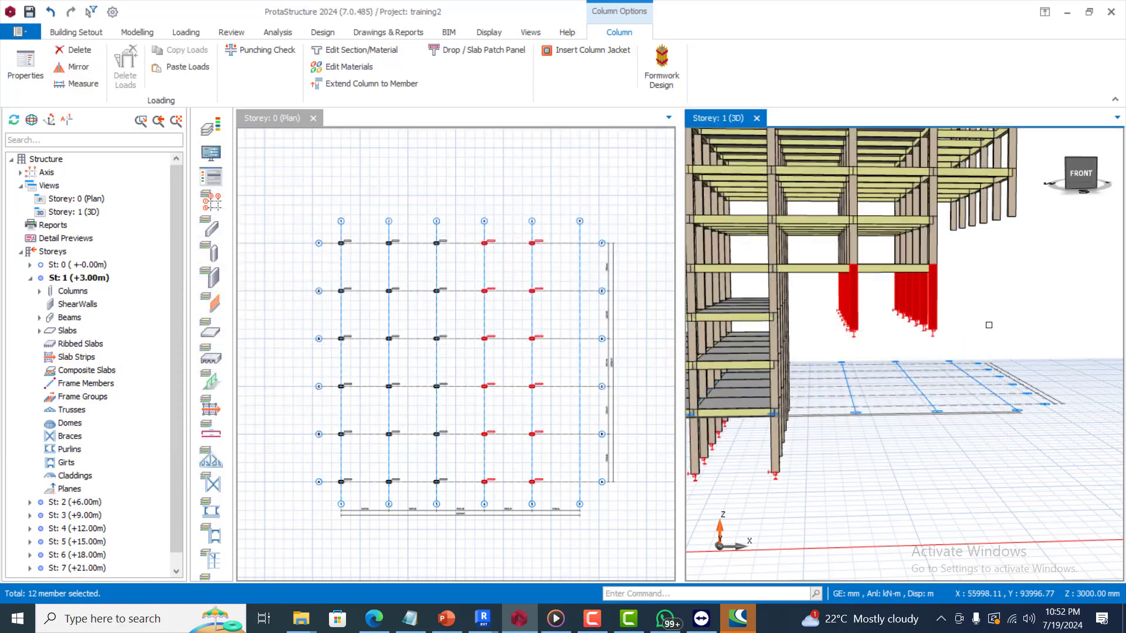
key(Escape)
Step: Zoom in on the outer column bases at the stepped edge in the 3D view
scroll(927, 321, up, 3)
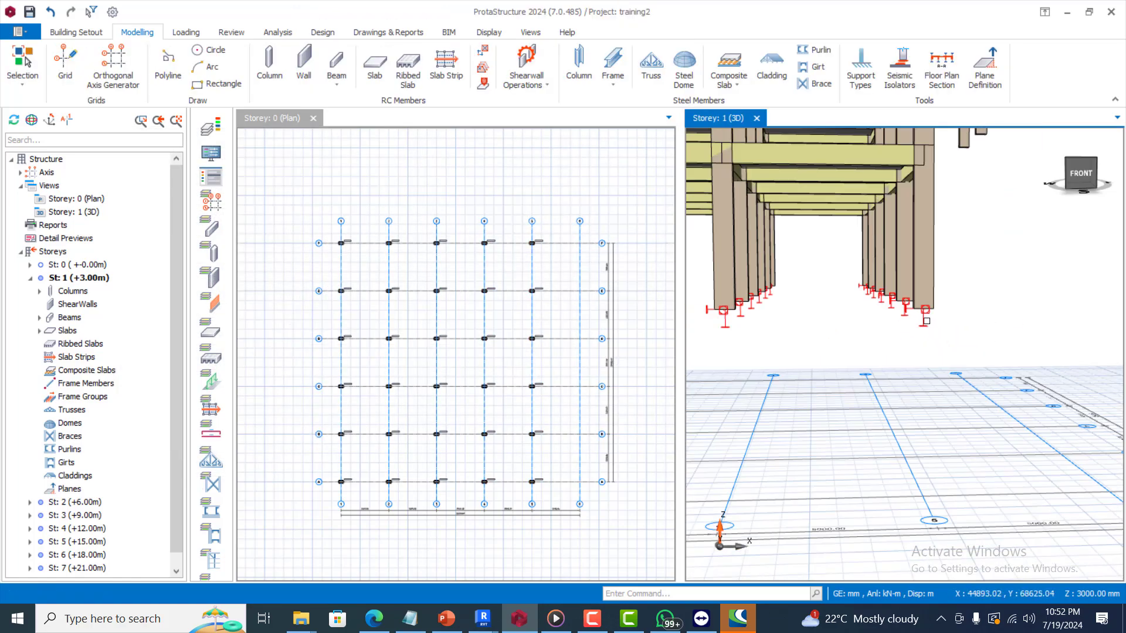
scroll(926, 320, up, 3)
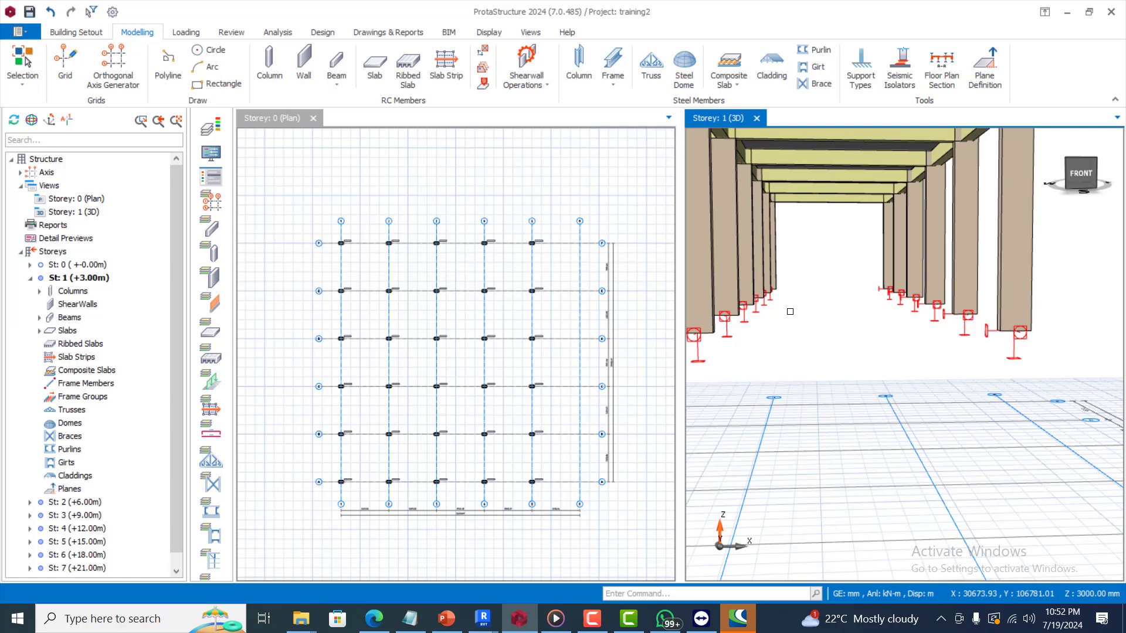
scroll(790, 311, up, 5)
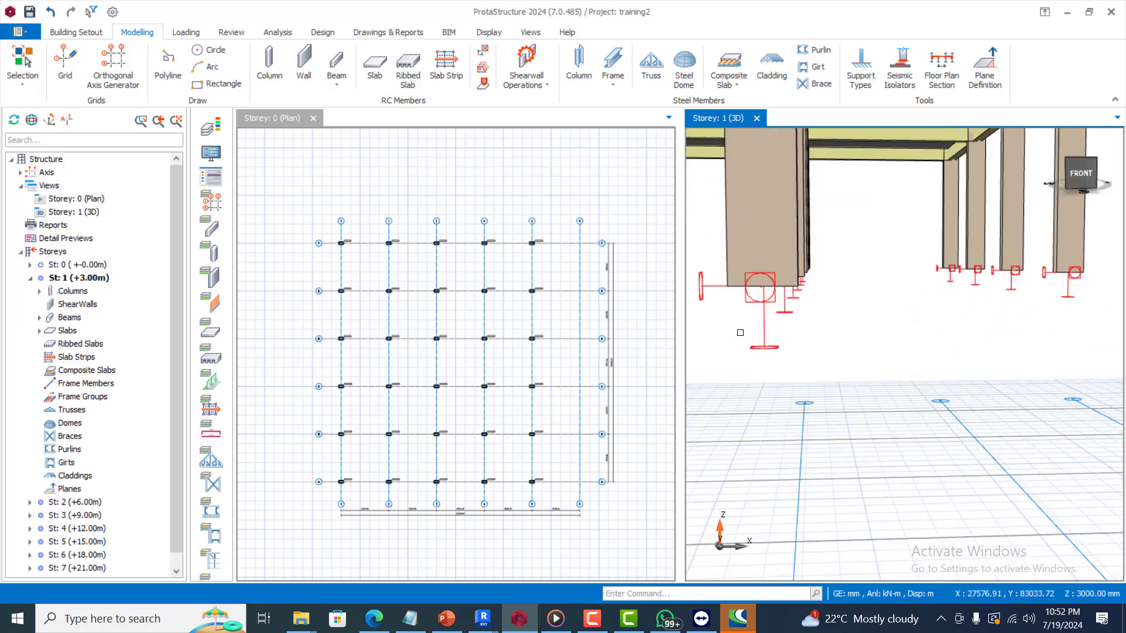
scroll(740, 333, down, 3)
scroll(813, 302, down, 1)
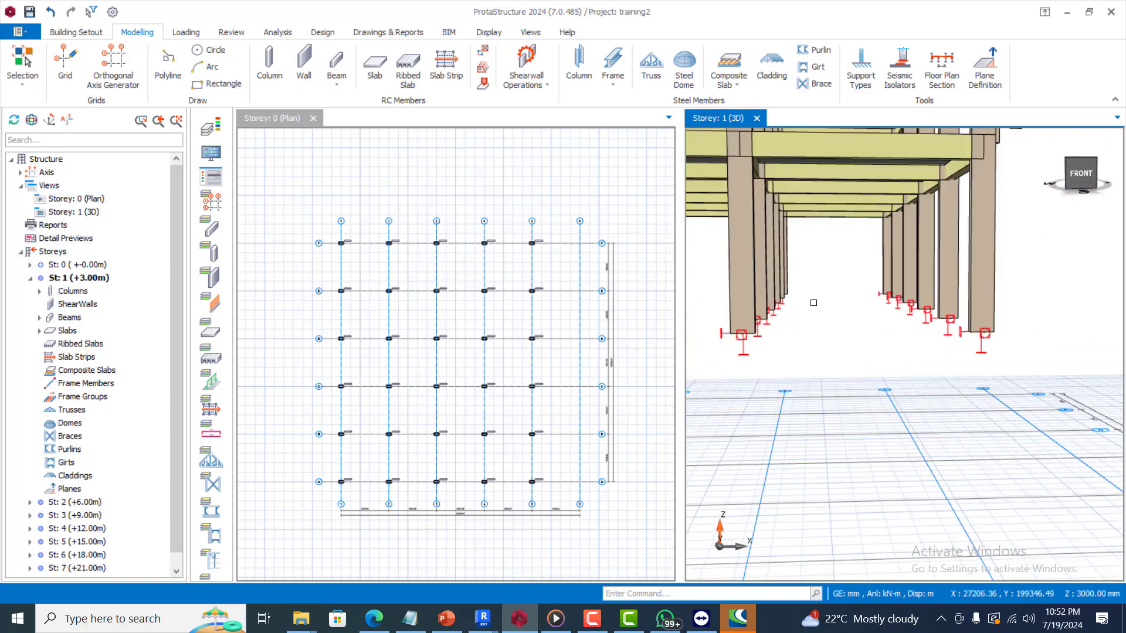
scroll(815, 310, up, 3)
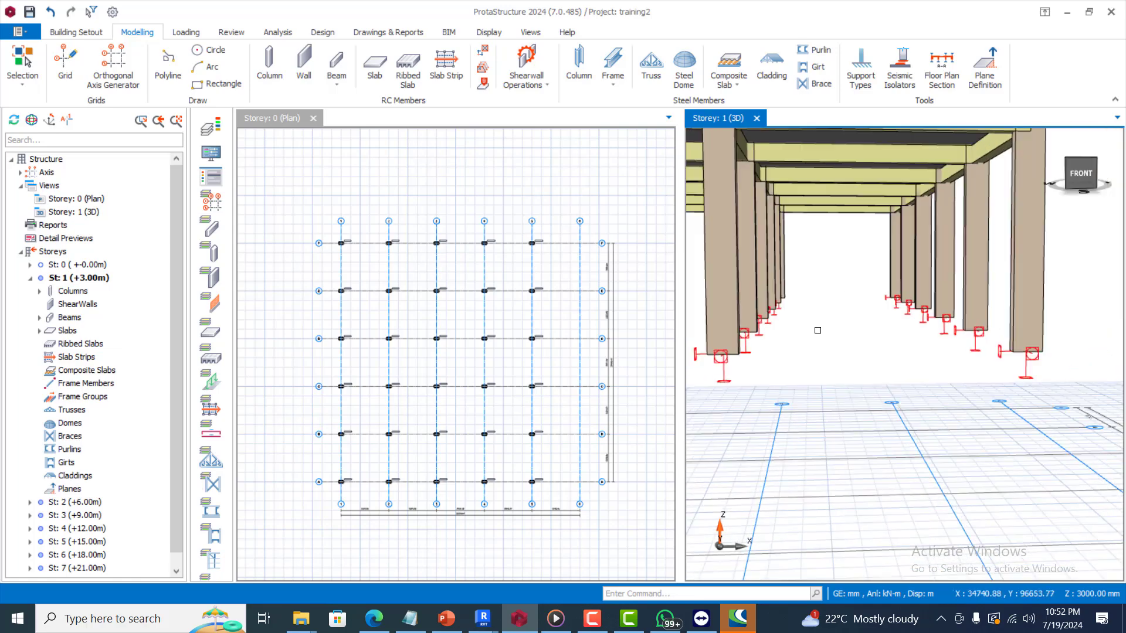
scroll(817, 330, down, 3)
scroll(906, 258, up, 3)
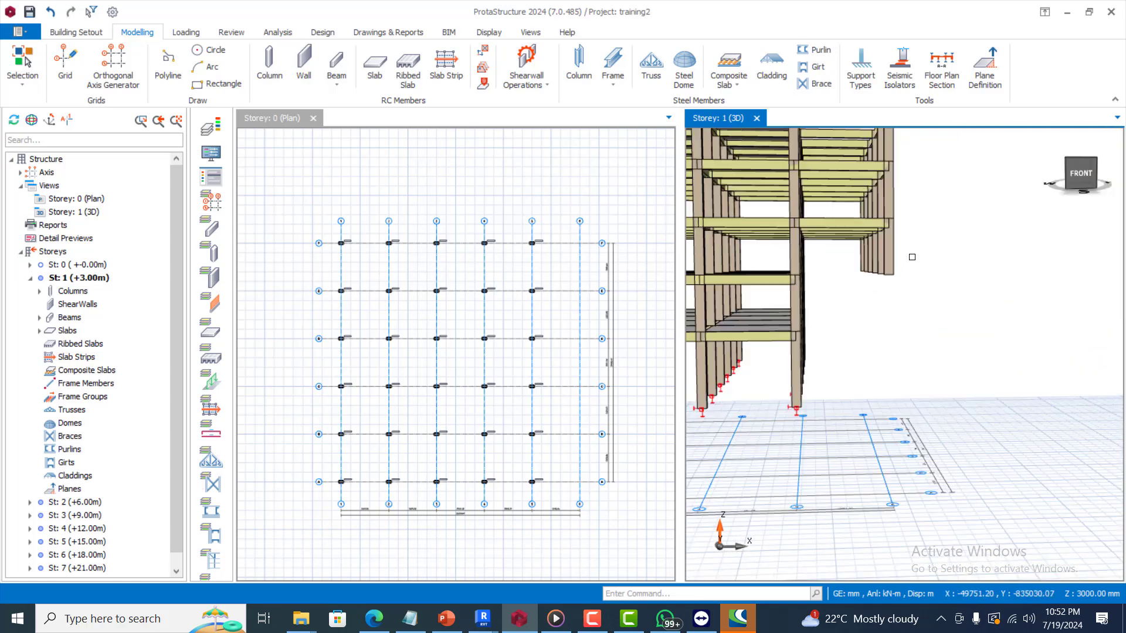
Step: Select columns 6C31–6C36 at the stepped edge and set their Support Type to 'Support'
drag(919, 247, 854, 286)
right_click(864, 269)
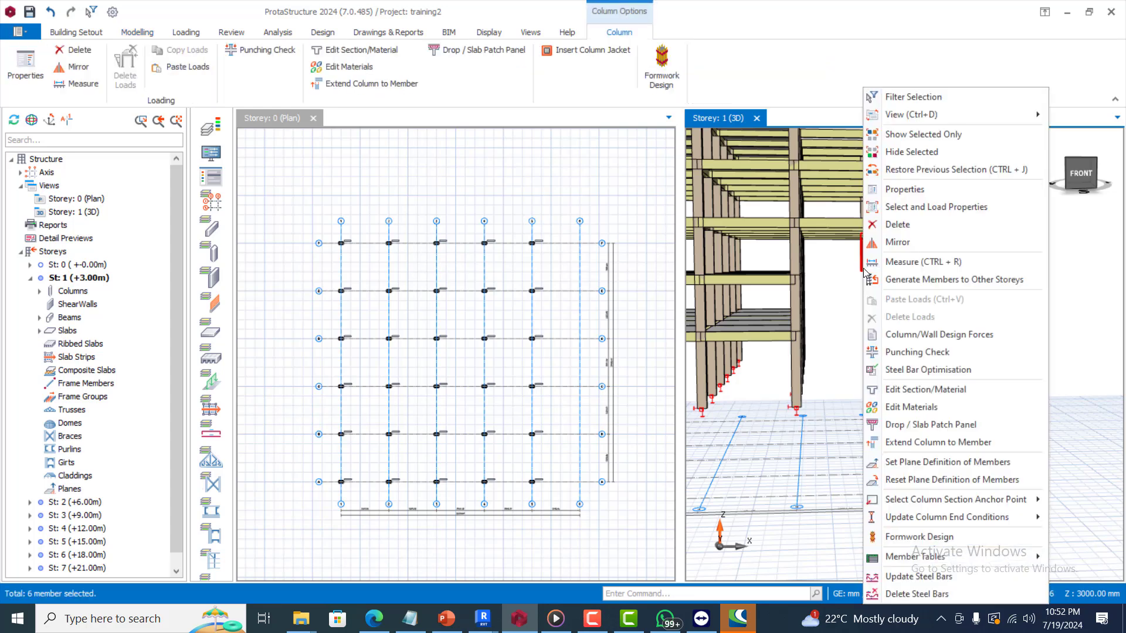
click(901, 190)
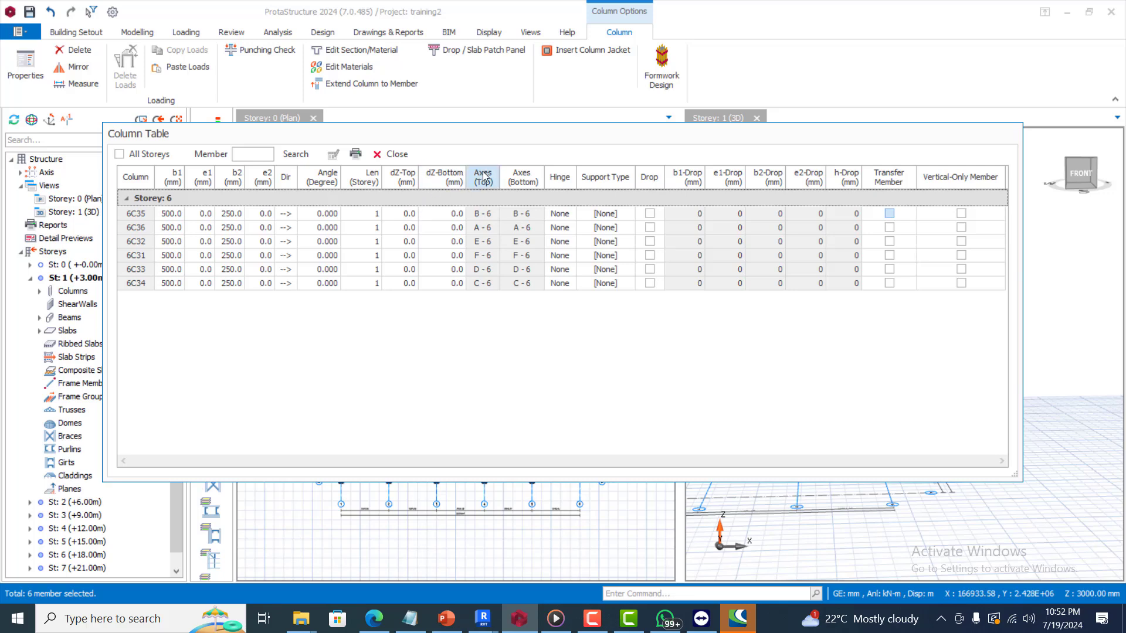
click(602, 181)
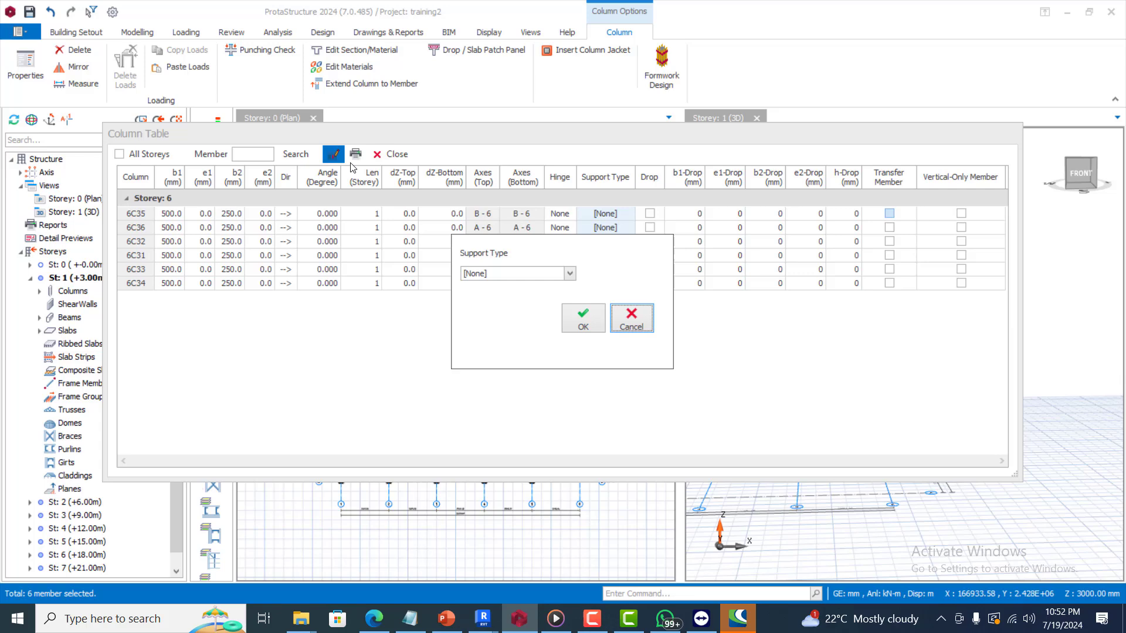
click(513, 276)
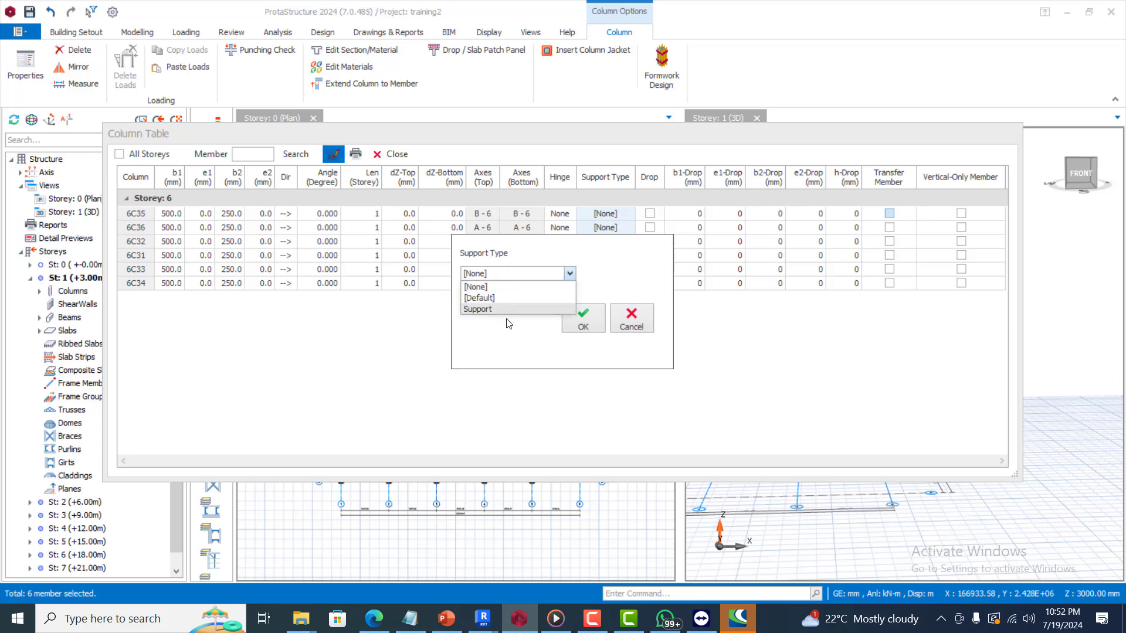
click(498, 308)
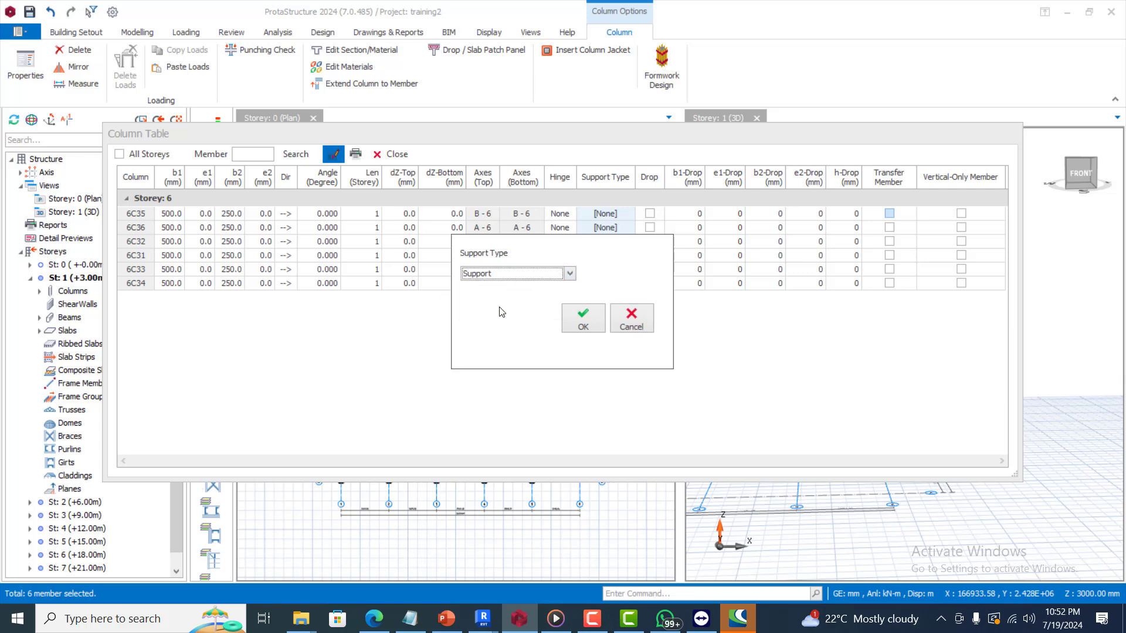
click(578, 320)
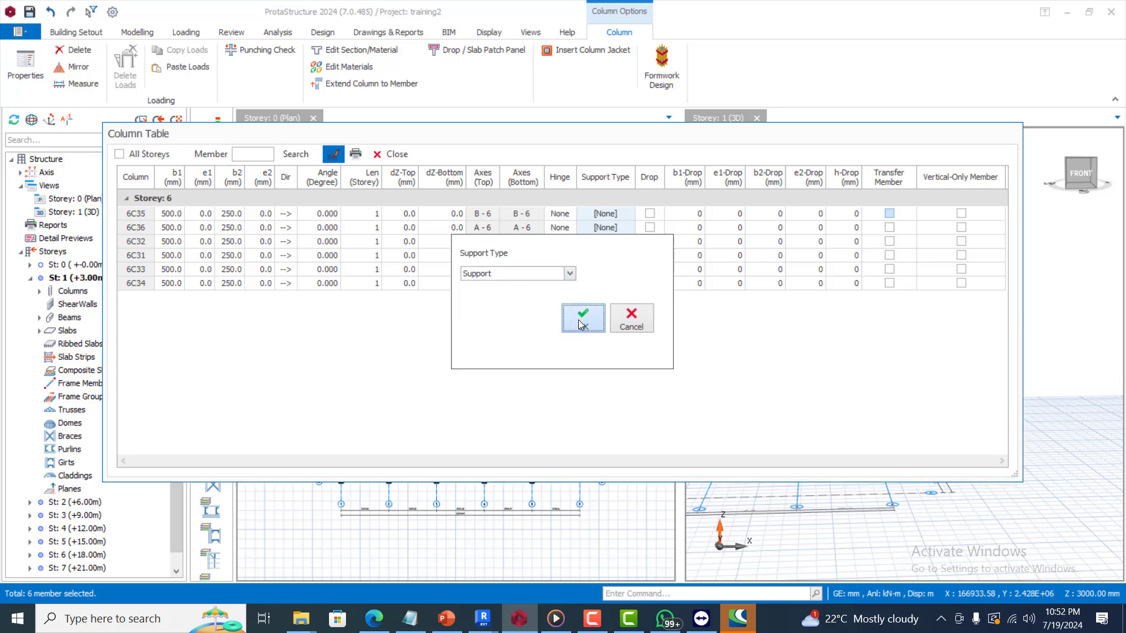
click(390, 153)
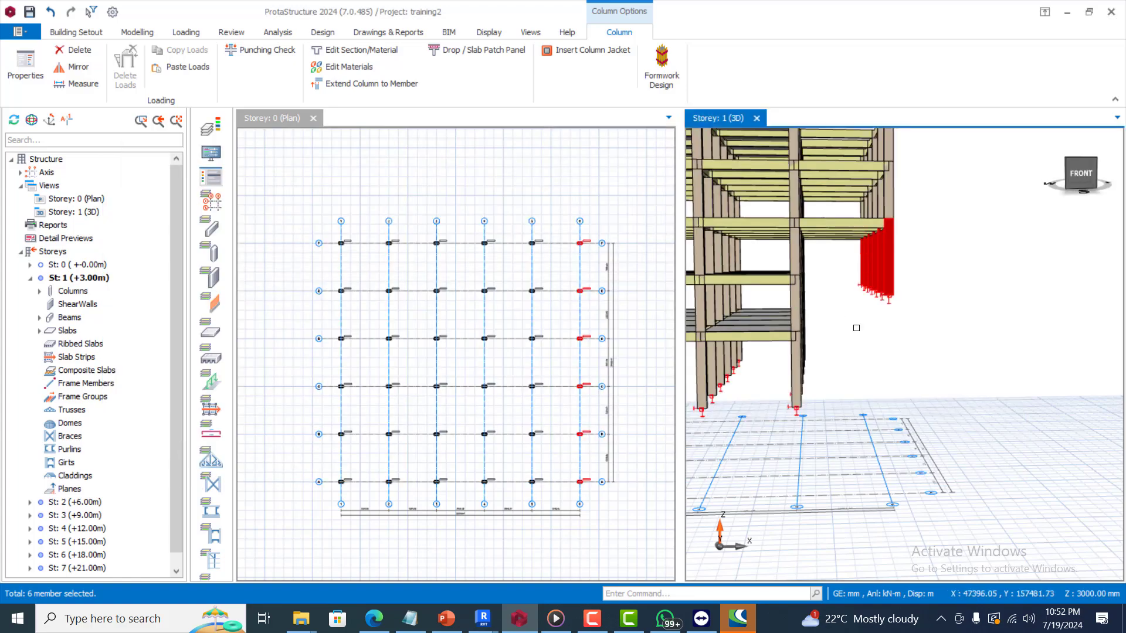
click(856, 328)
middle_drag(856, 327, 888, 309)
scroll(897, 322, up, 3)
scroll(897, 323, down, 3)
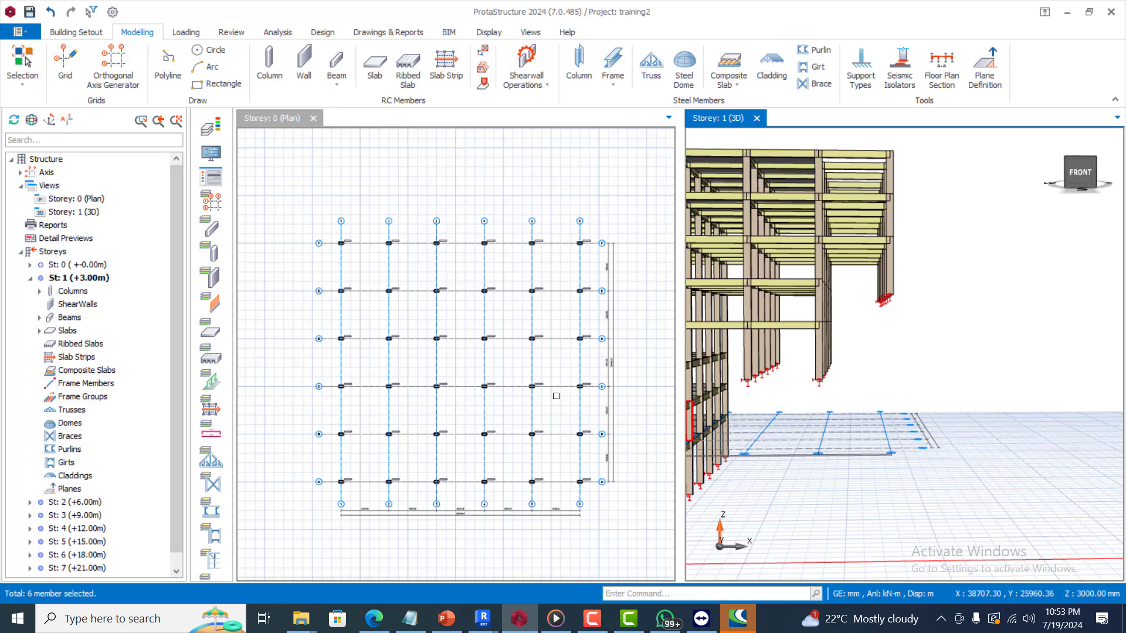
scroll(909, 385, down, 2)
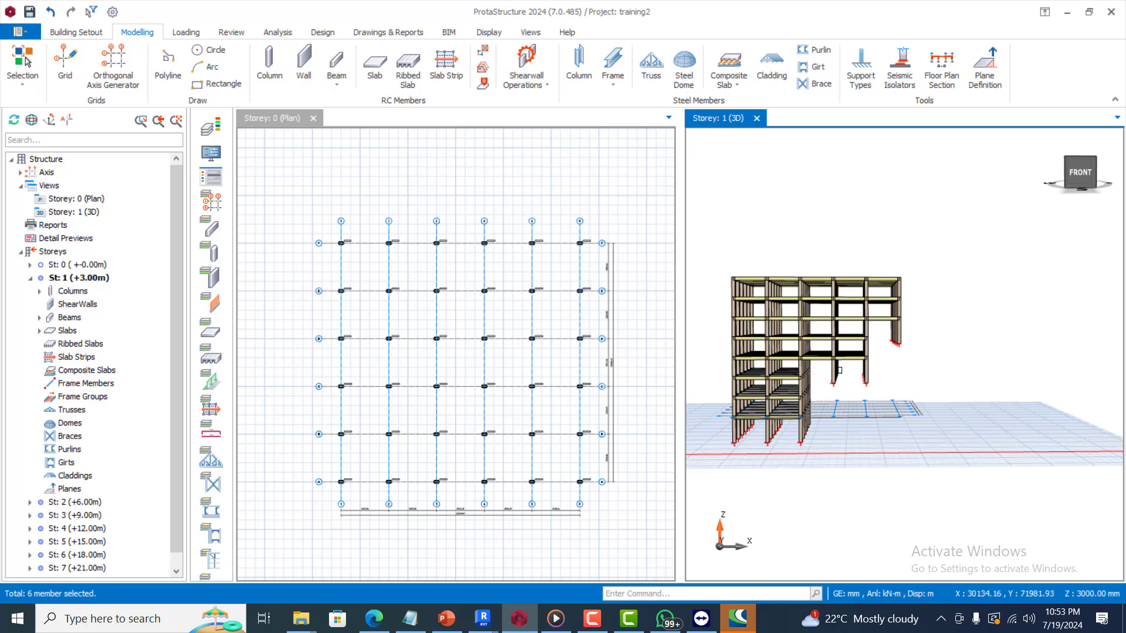
scroll(863, 394, up, 3)
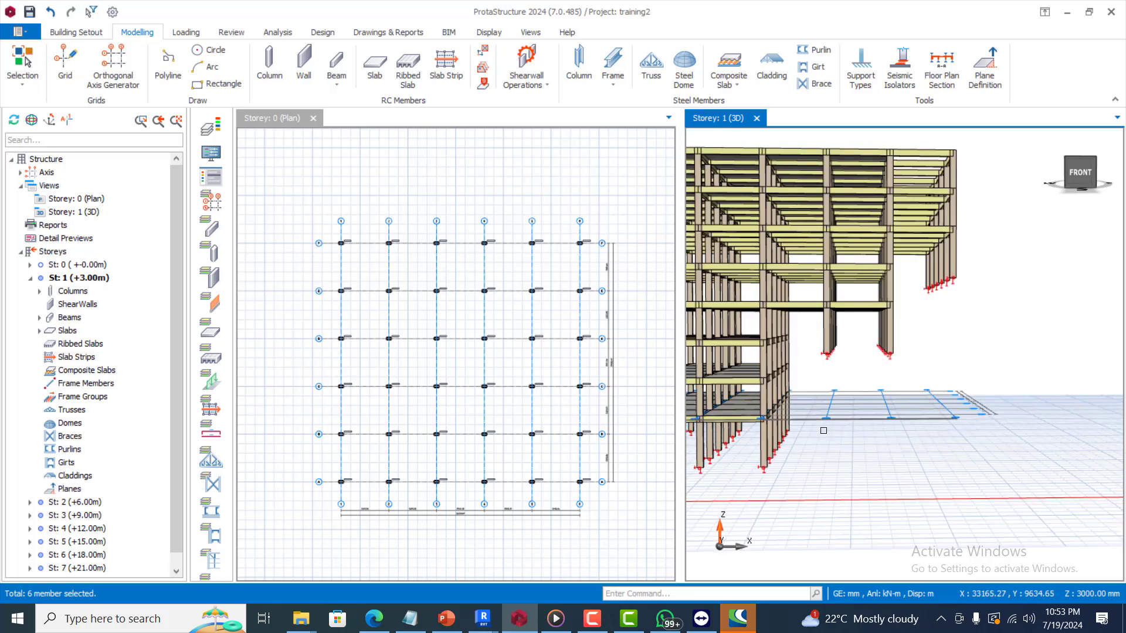
scroll(708, 472, up, 2)
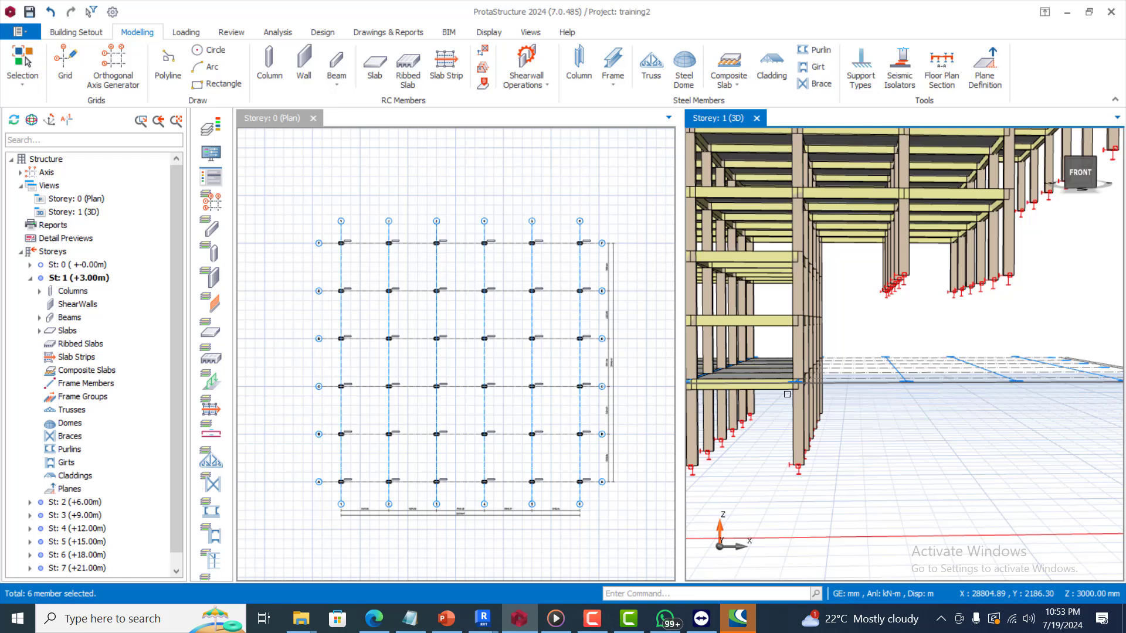
mouse_move(805, 288)
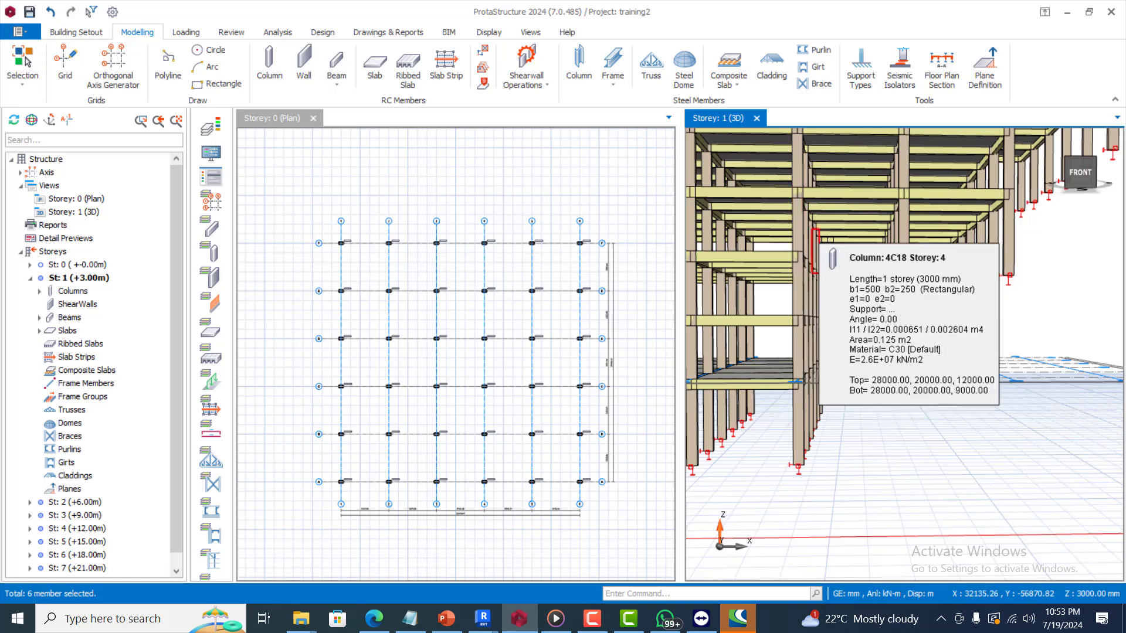
mouse_move(892, 271)
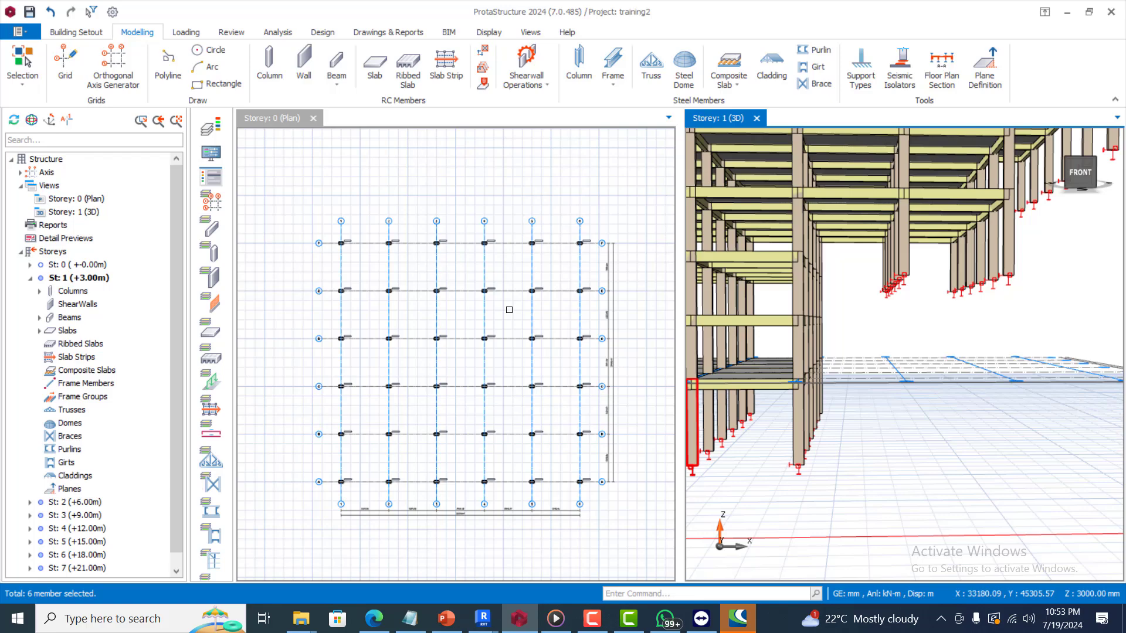
mouse_move(931, 322)
middle_down()
mouse_move(923, 329)
mouse_move(935, 338)
middle_up()
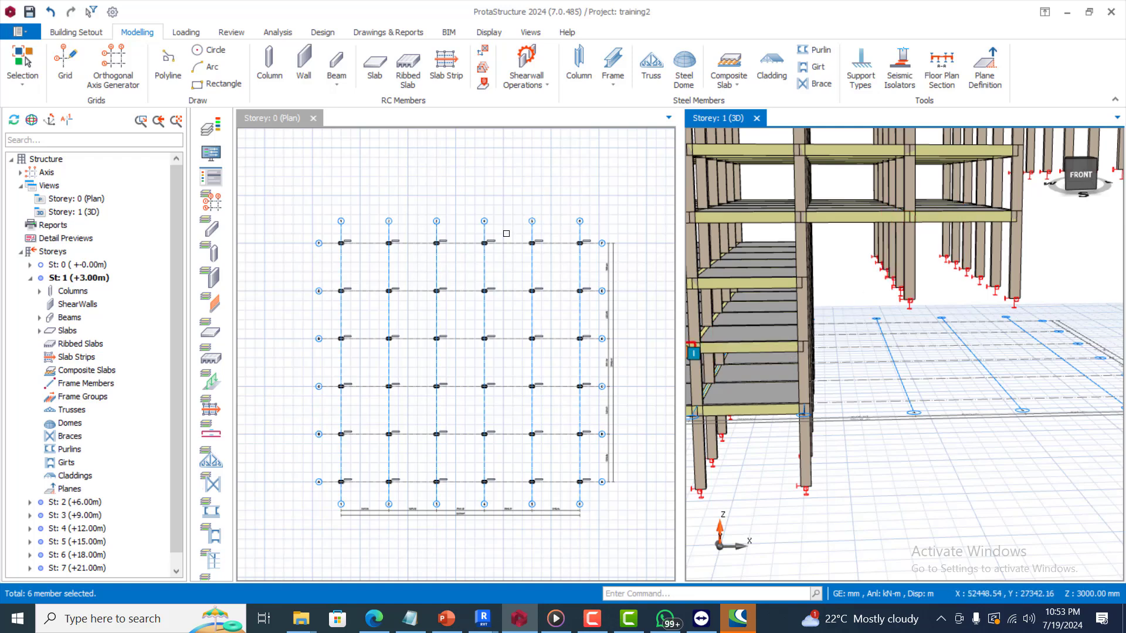
Step: Browse the beam type choices and switch to the Storey 0 plan
click(335, 83)
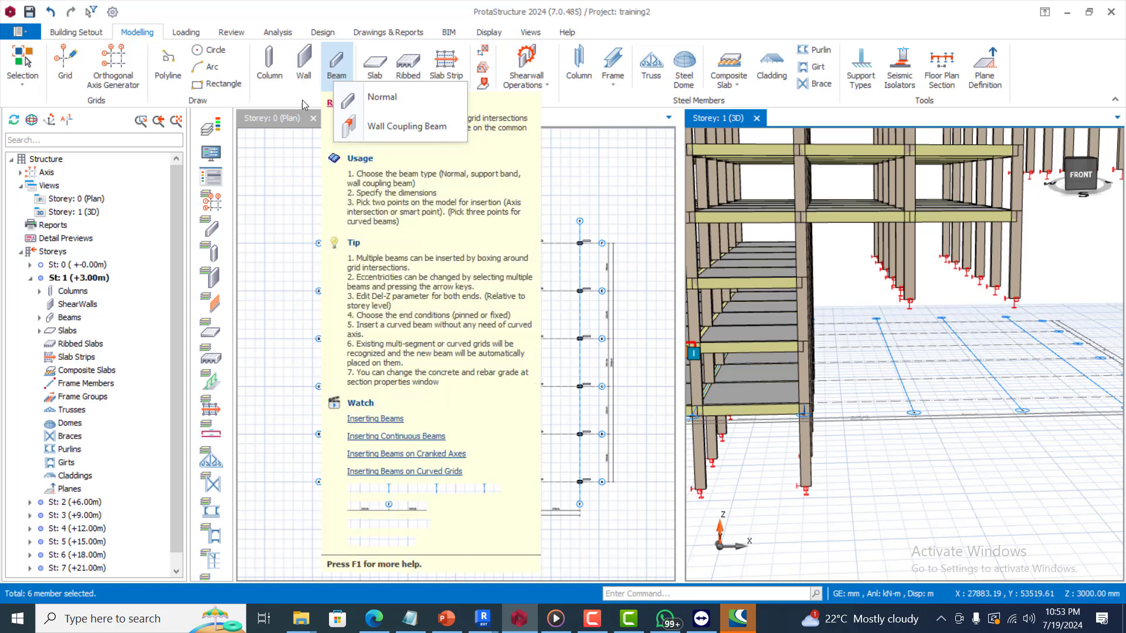
click(332, 85)
click(333, 88)
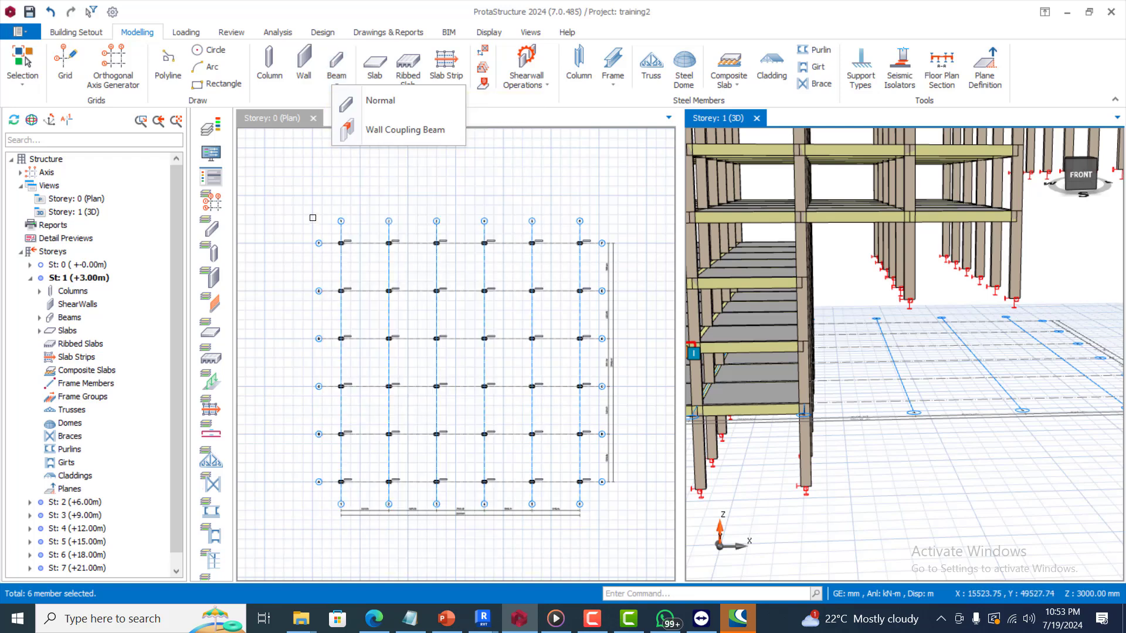
click(305, 187)
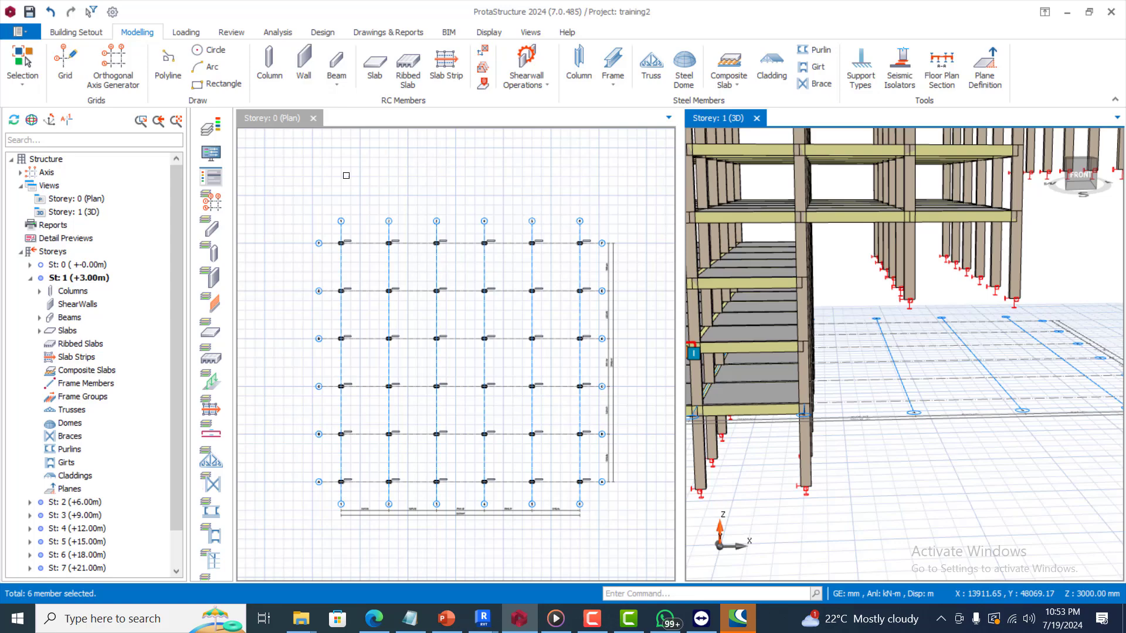
scroll(346, 175, down, 4)
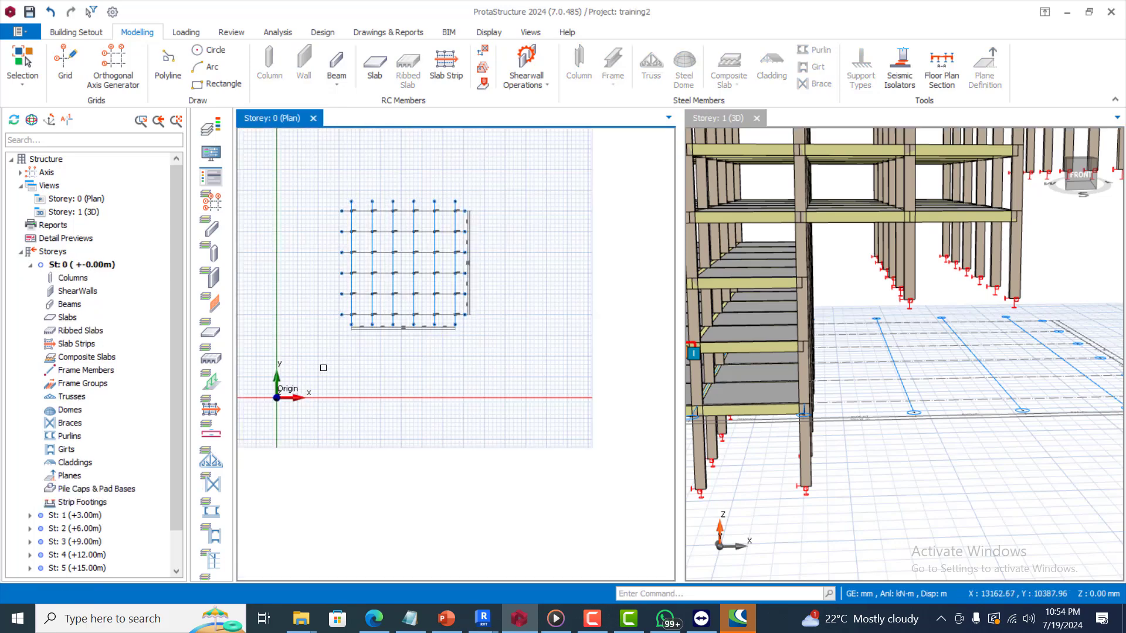
scroll(410, 288, up, 3)
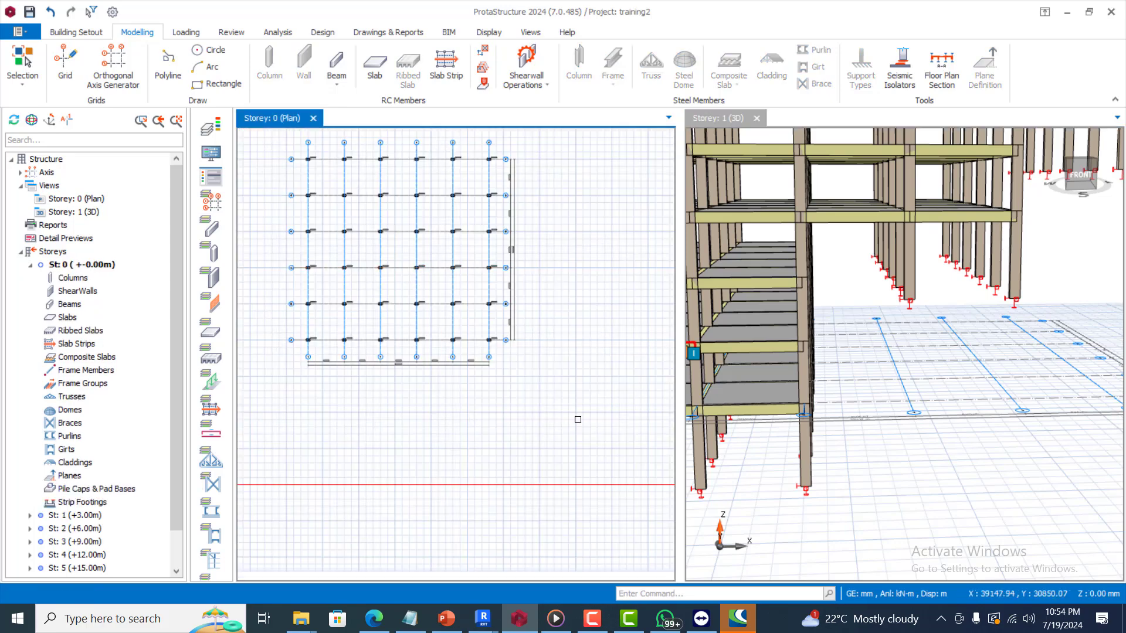
click(593, 621)
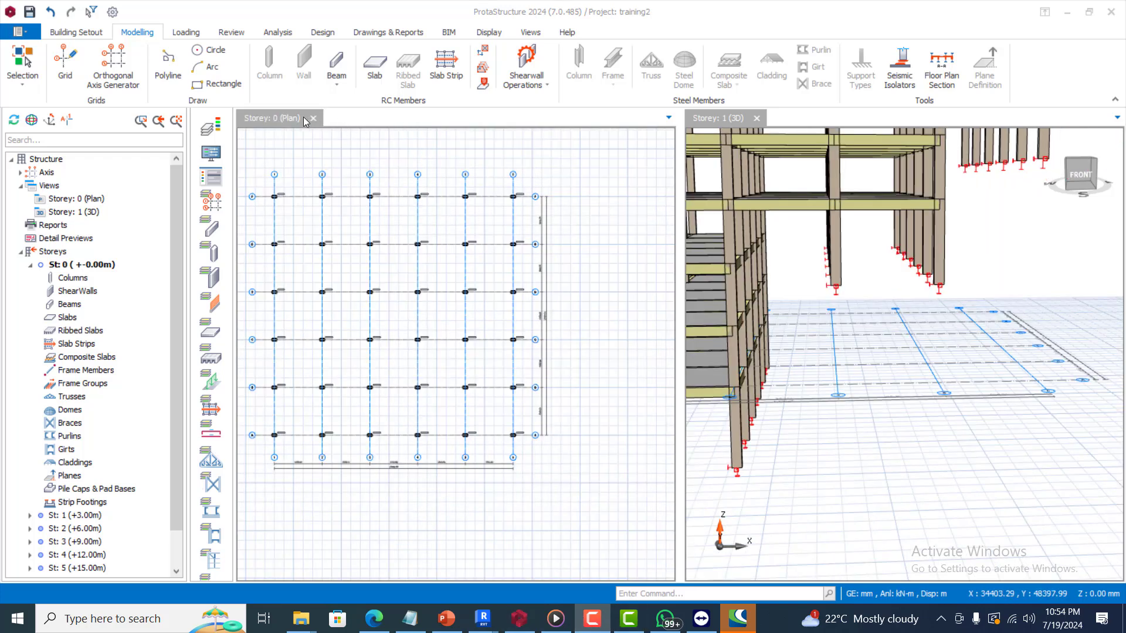
Step: Start Foundation Beam insertion on Storey 0, preset to FB1 at 250 × 500 mm
click(337, 87)
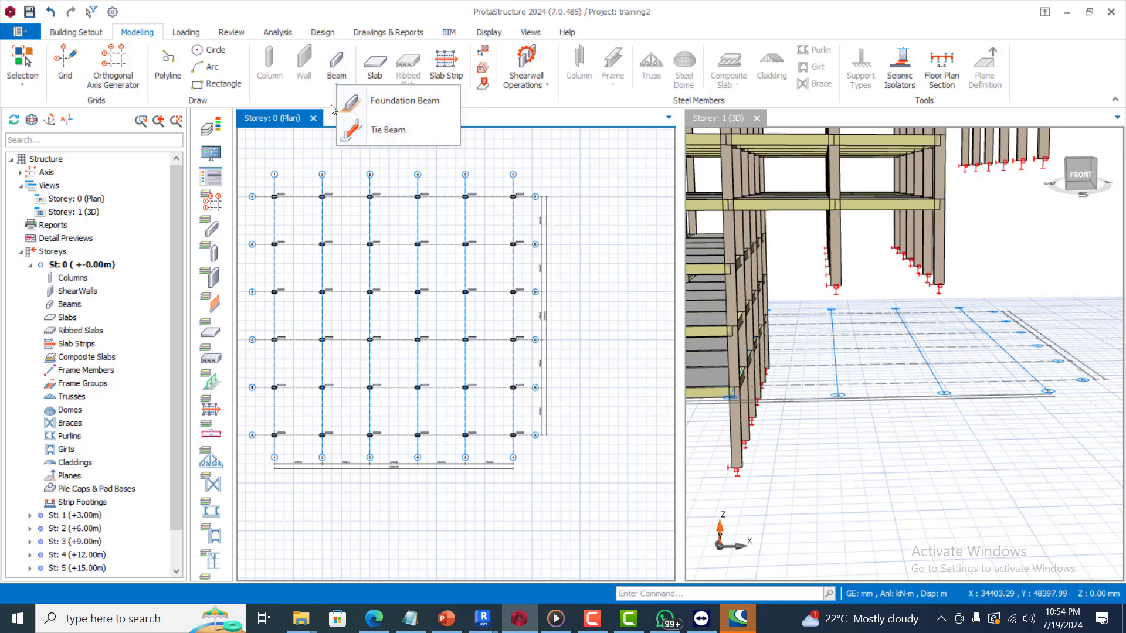
click(316, 100)
click(337, 86)
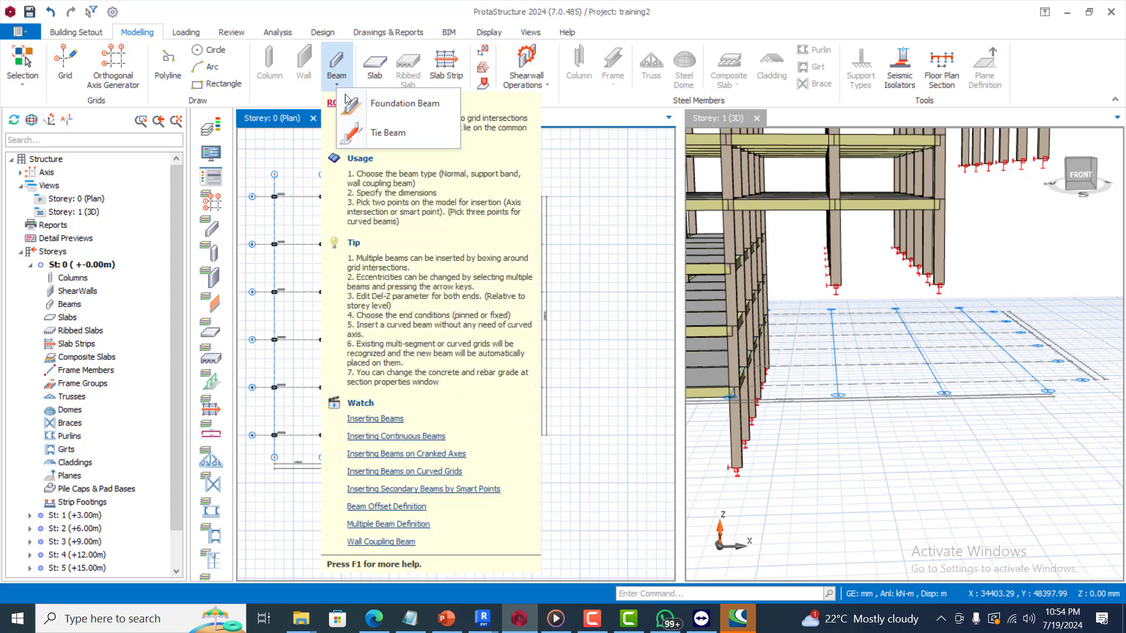
click(351, 103)
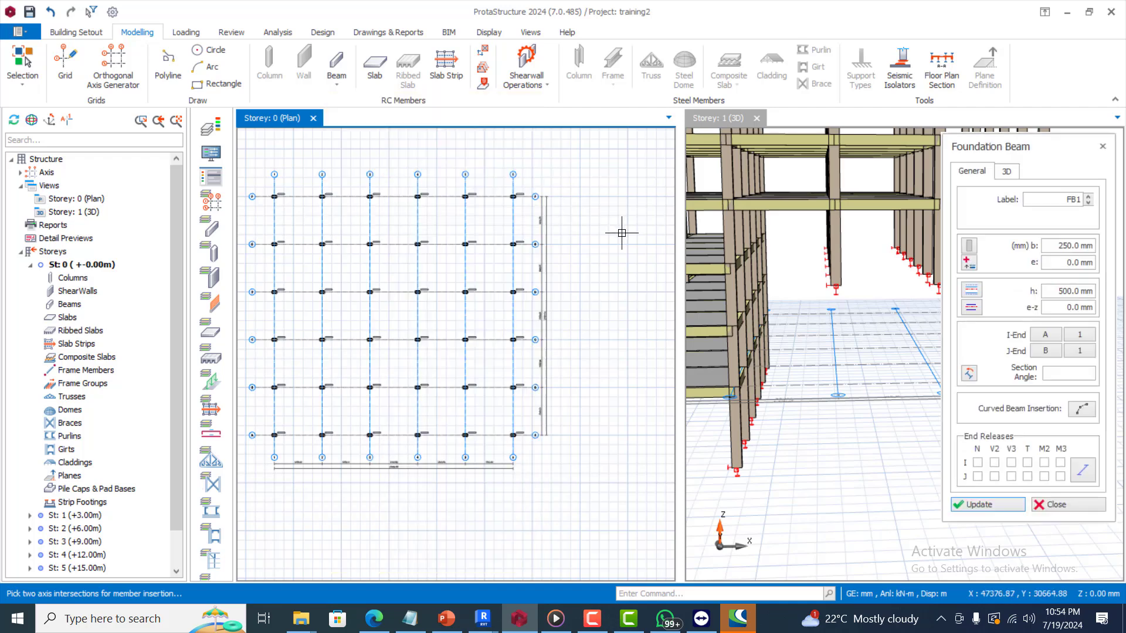
Step: Place 250×500 mm foundation beams from top to bottom of axis 4 and axis 5
click(418, 197)
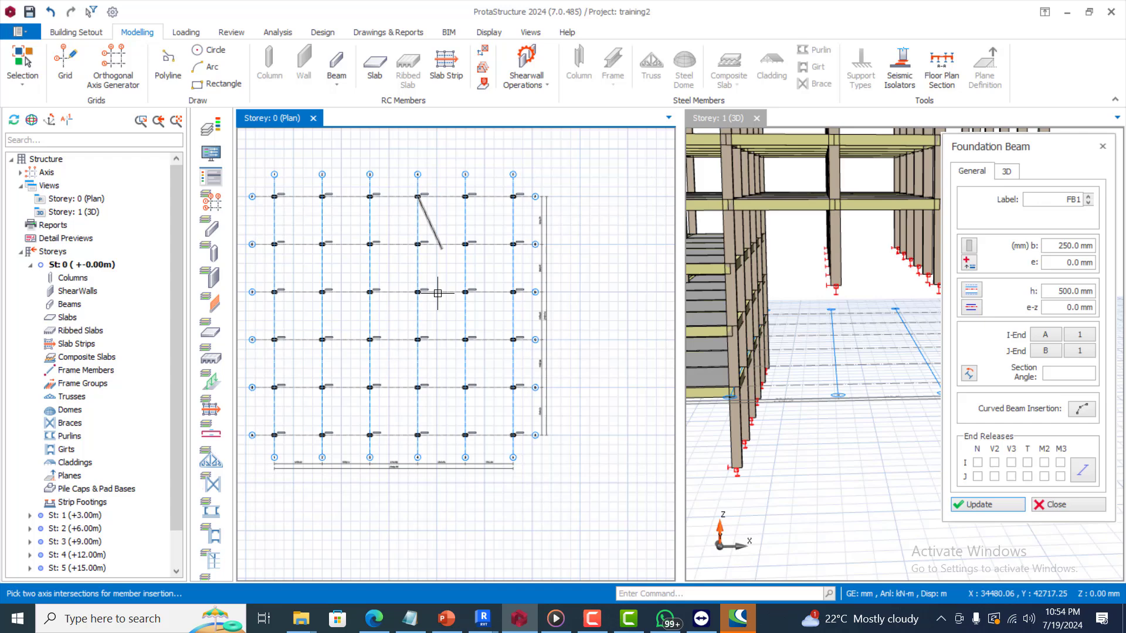
click(419, 426)
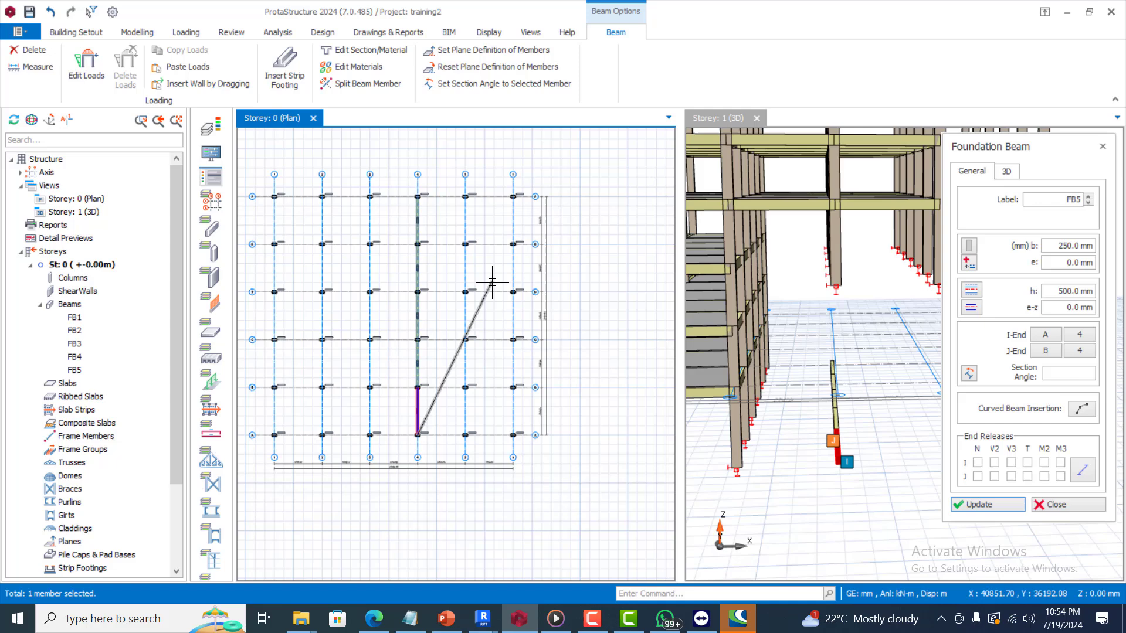
key(Escape)
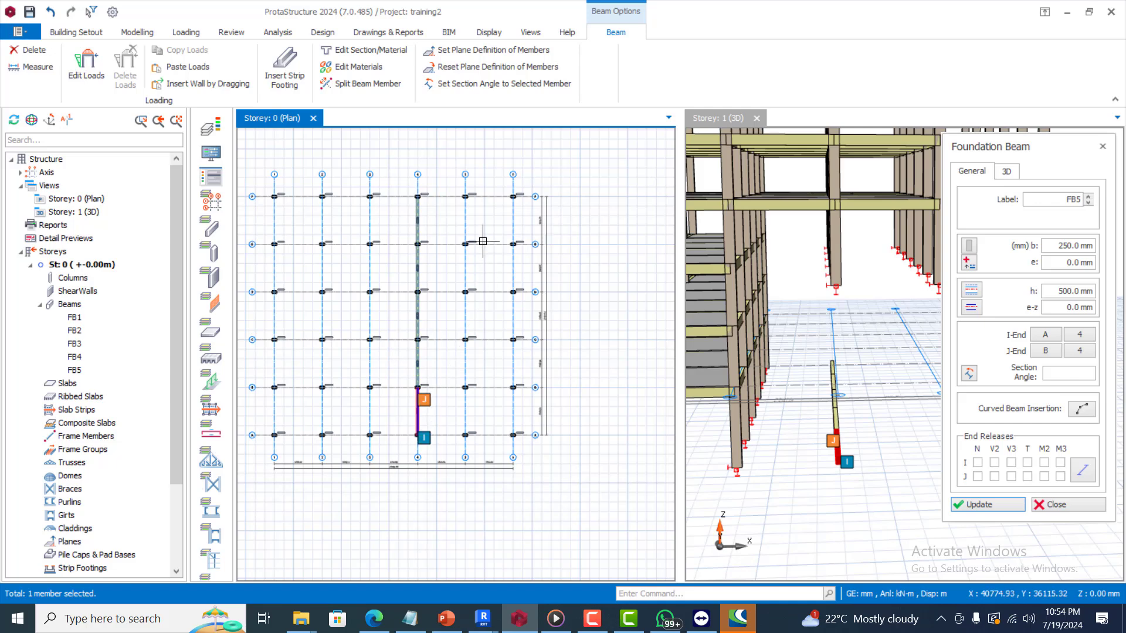
click(467, 197)
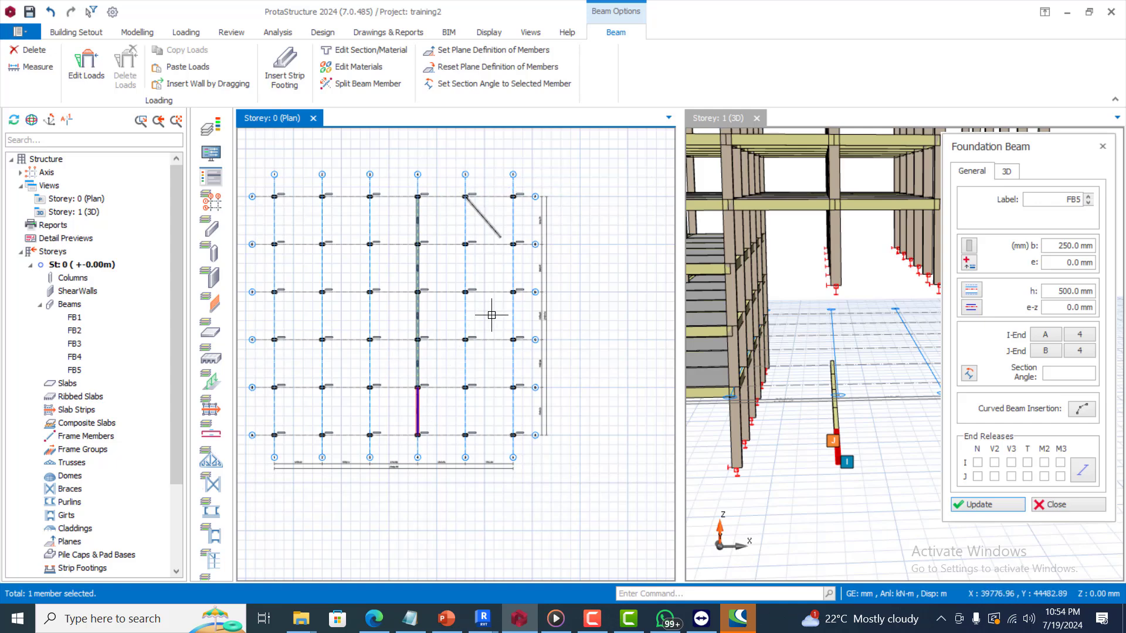
click(465, 435)
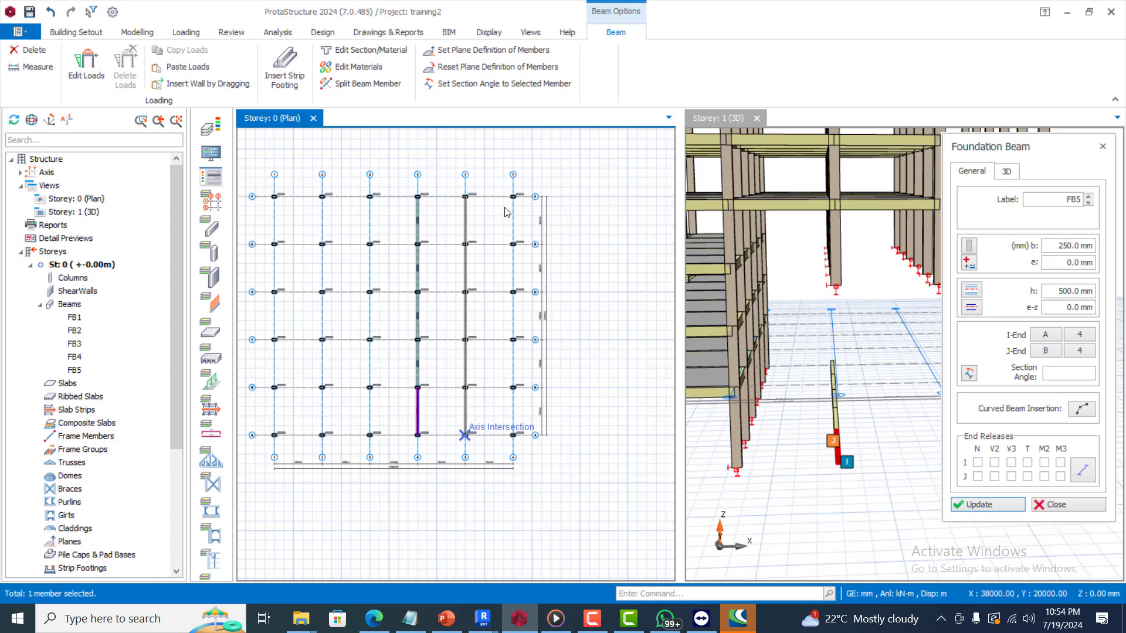
key(Escape)
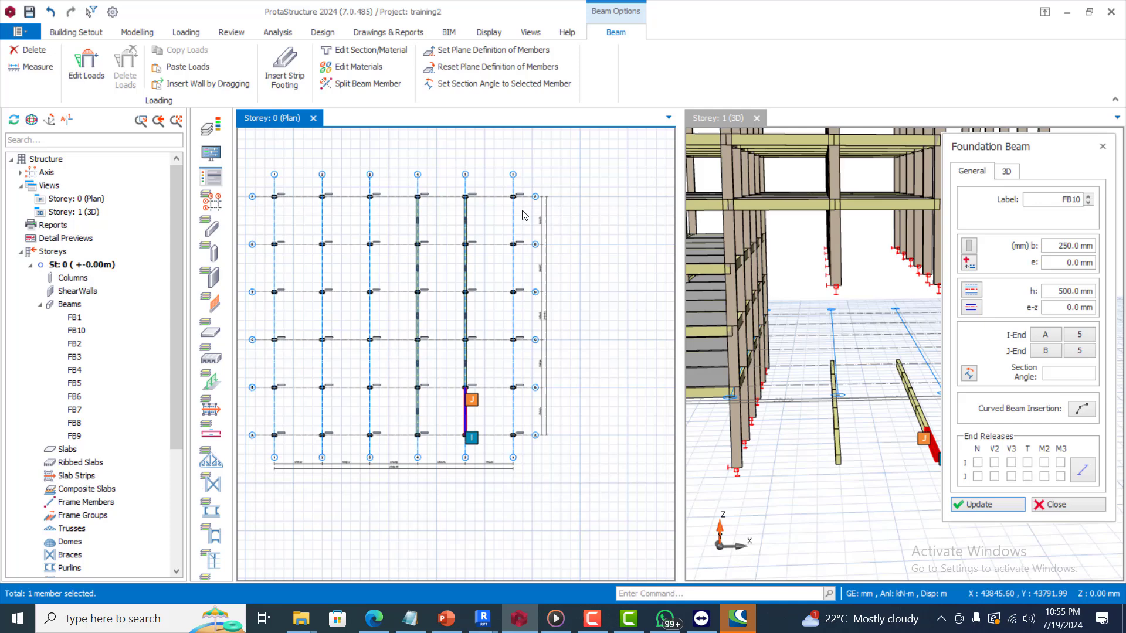
key(Escape)
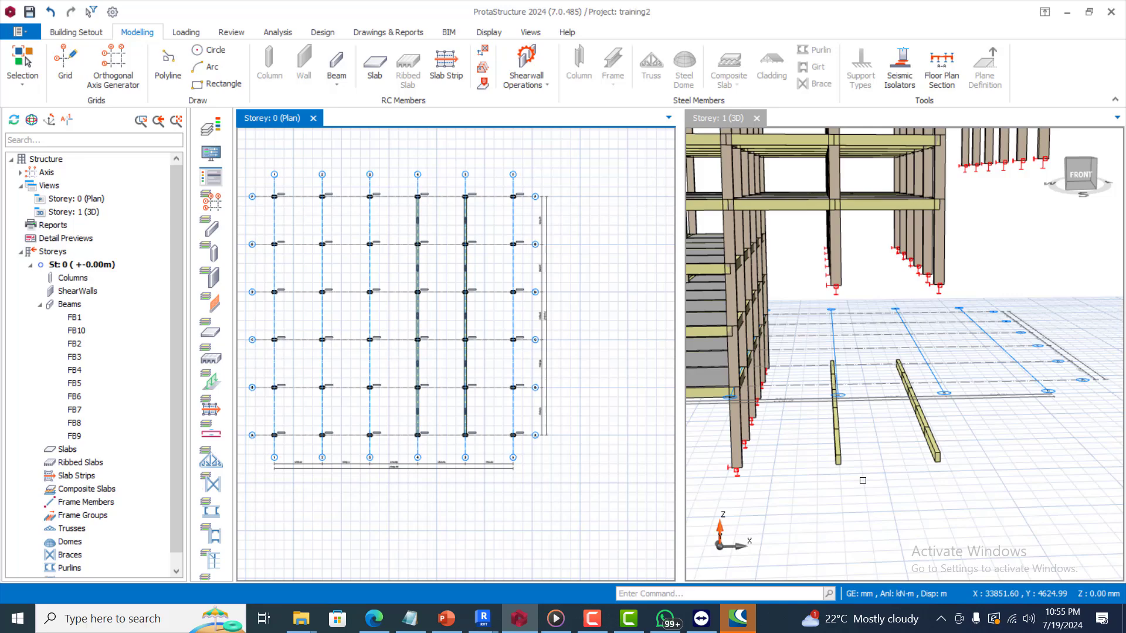
Step: Window-select the ten yellow foundation beams on axes 4 and 5 in the 3D view
mouse_move(857, 478)
middle_down()
mouse_move(842, 465)
mouse_move(857, 468)
middle_up()
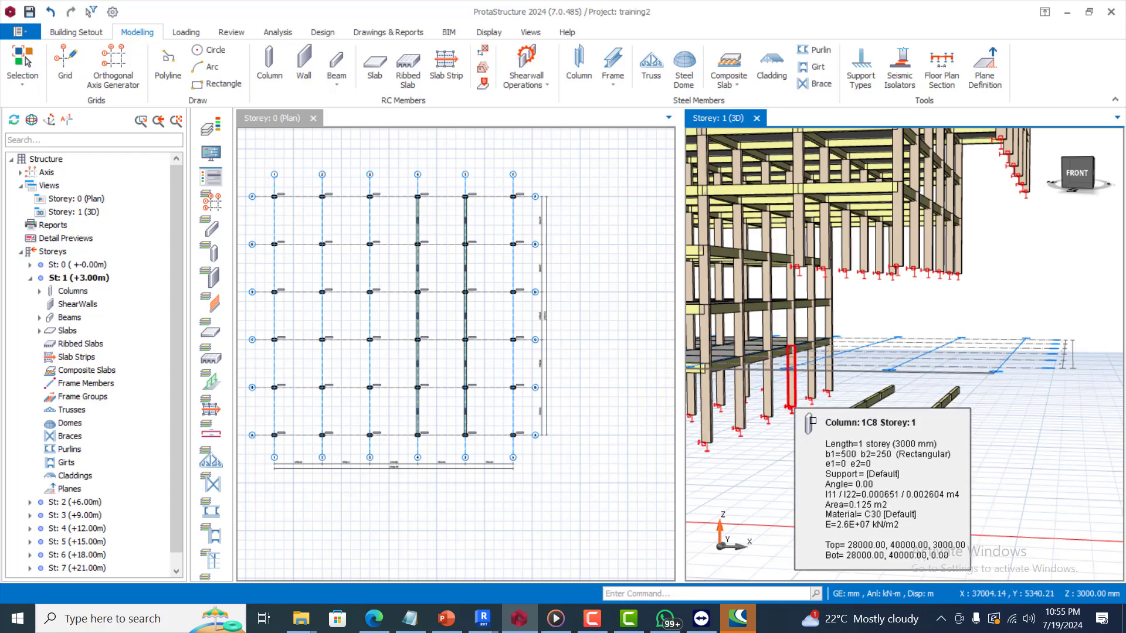
middle_drag(819, 466, 842, 473)
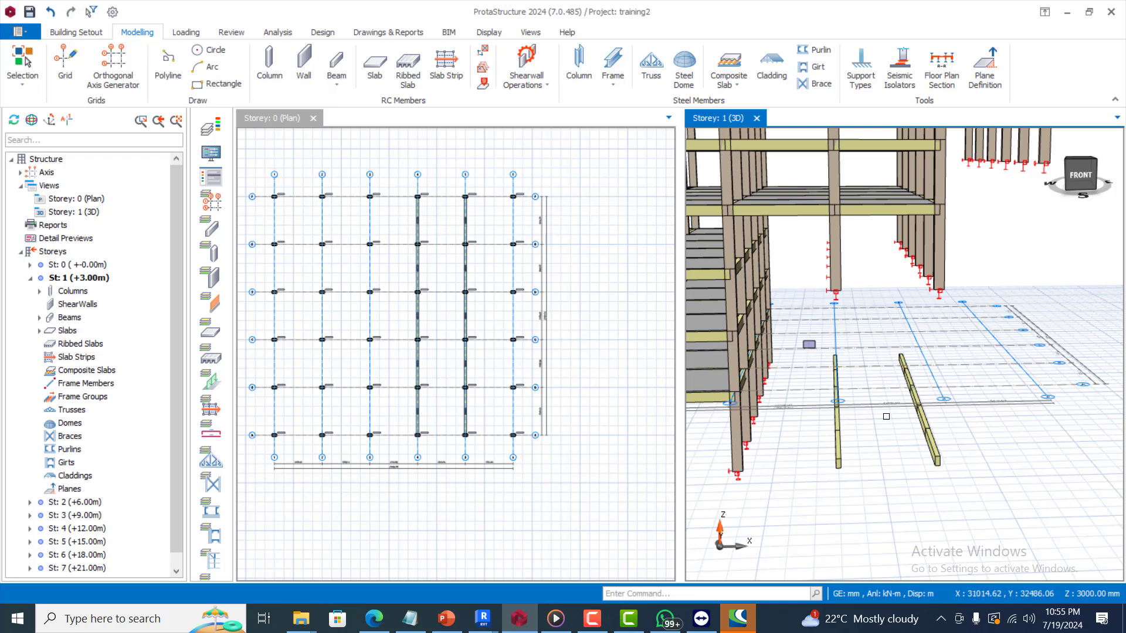
drag(802, 339, 989, 512)
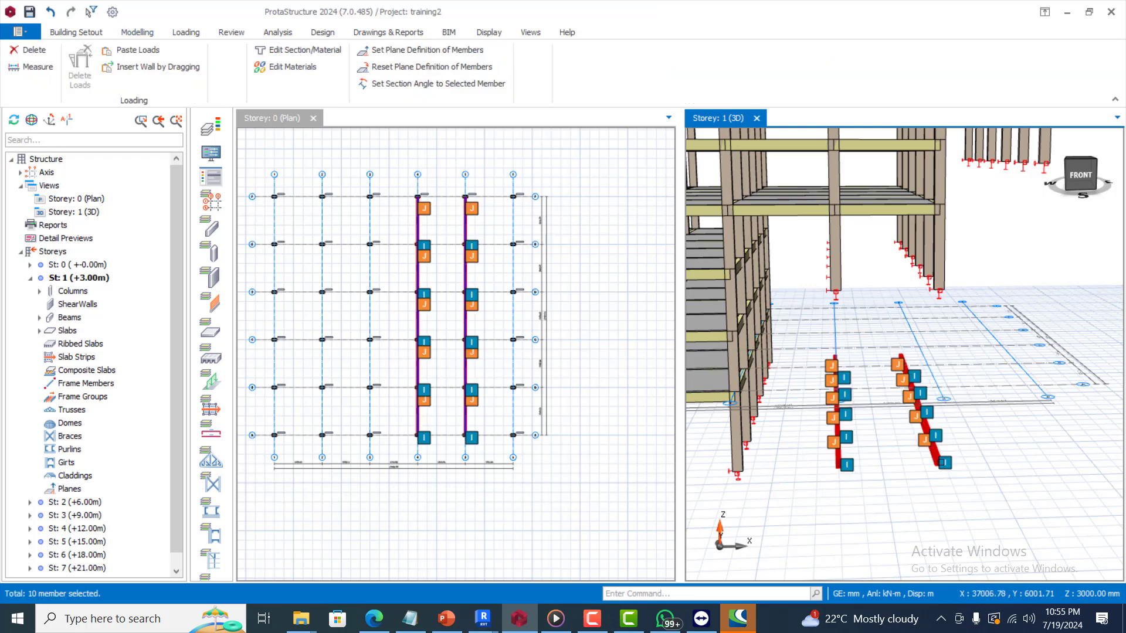
Step: Set the dZ offsets of foundation beams FB1–FB10 to 9000 mm in their property table
right_click(936, 455)
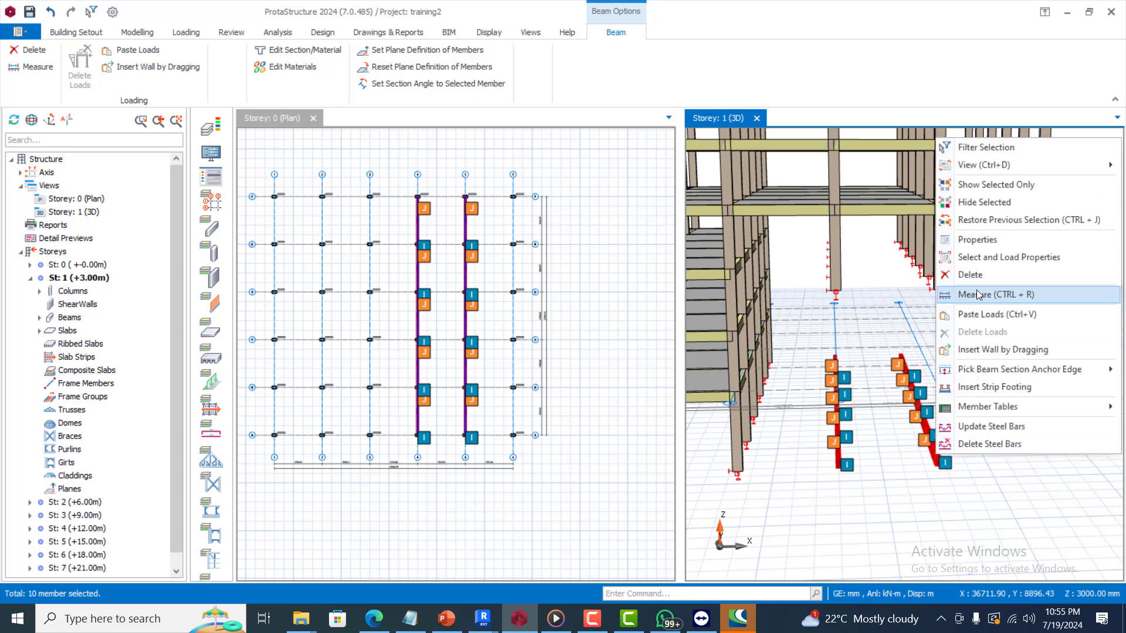
click(984, 242)
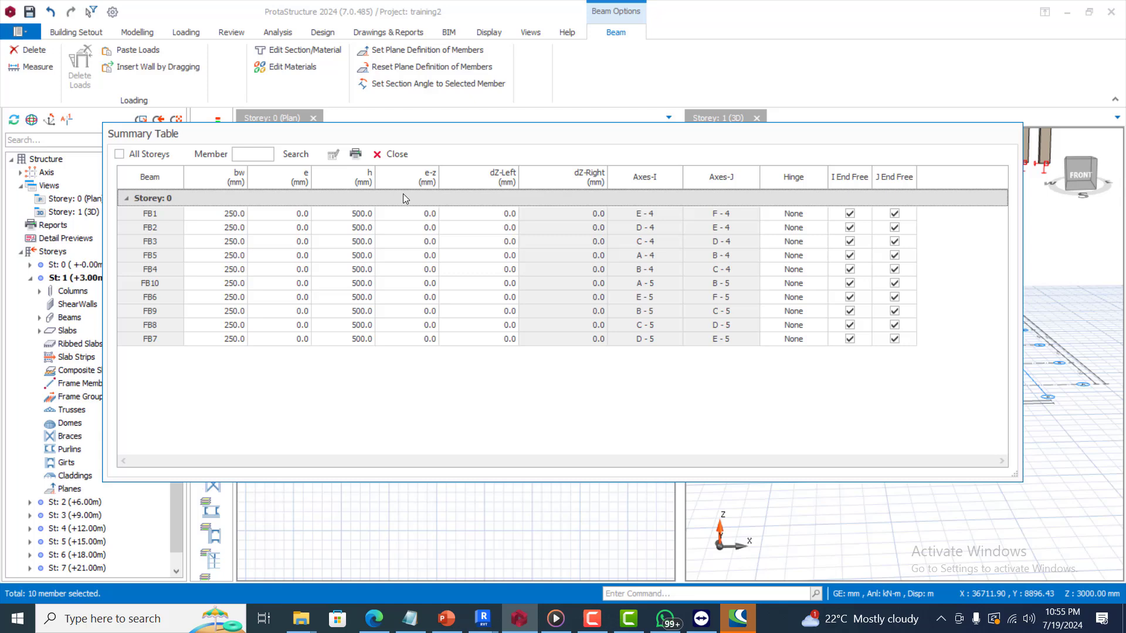
click(508, 179)
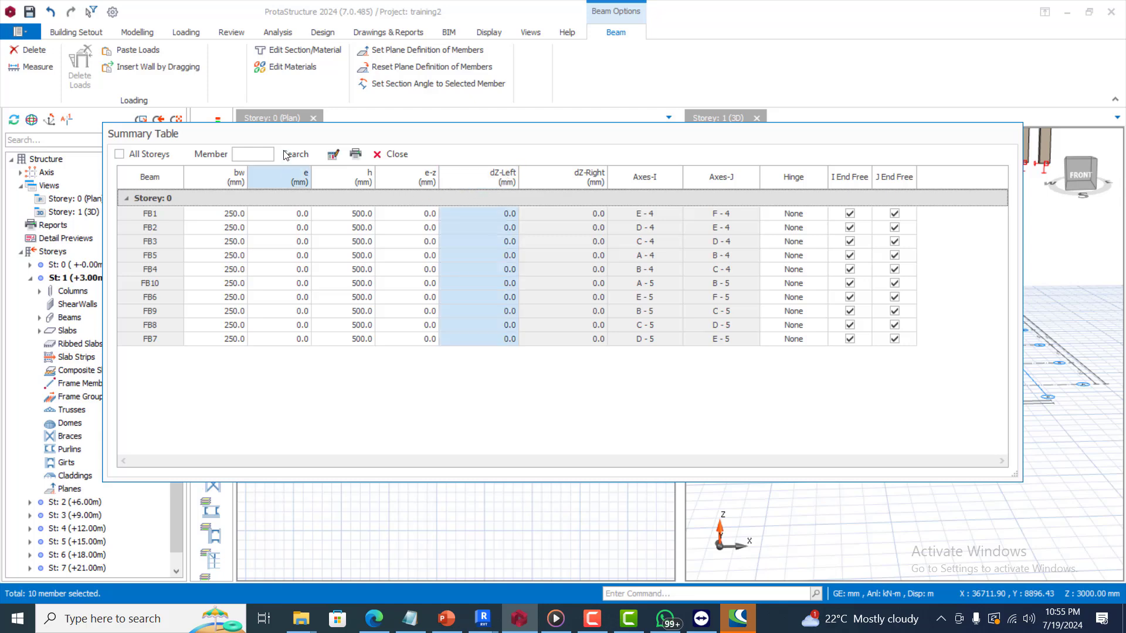
click(335, 154)
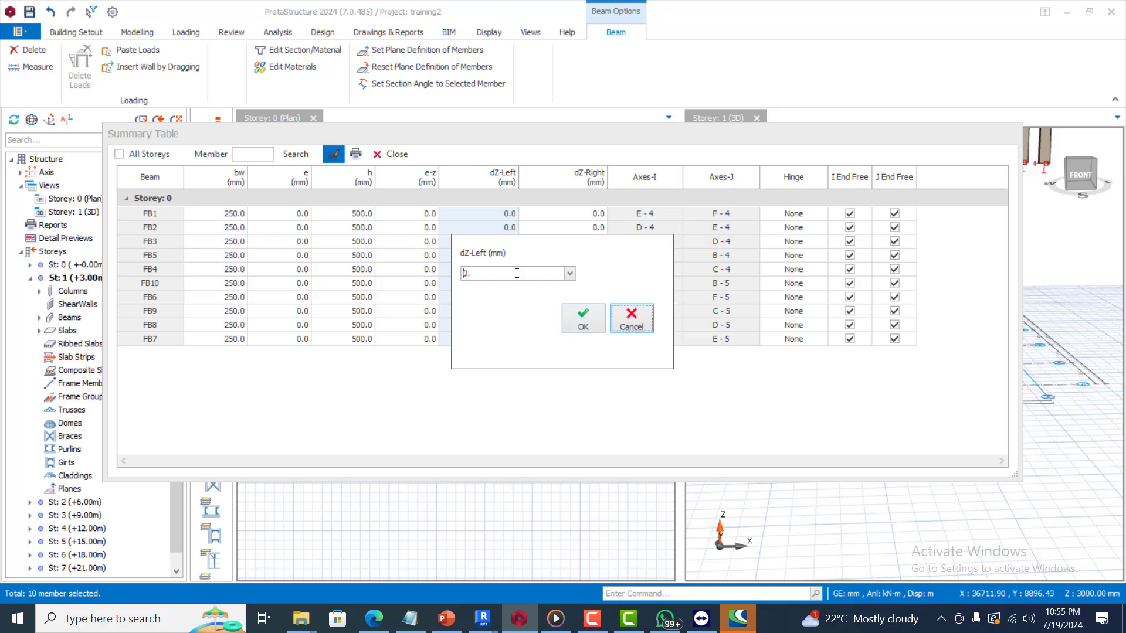
click(478, 274)
text(.)
click(579, 322)
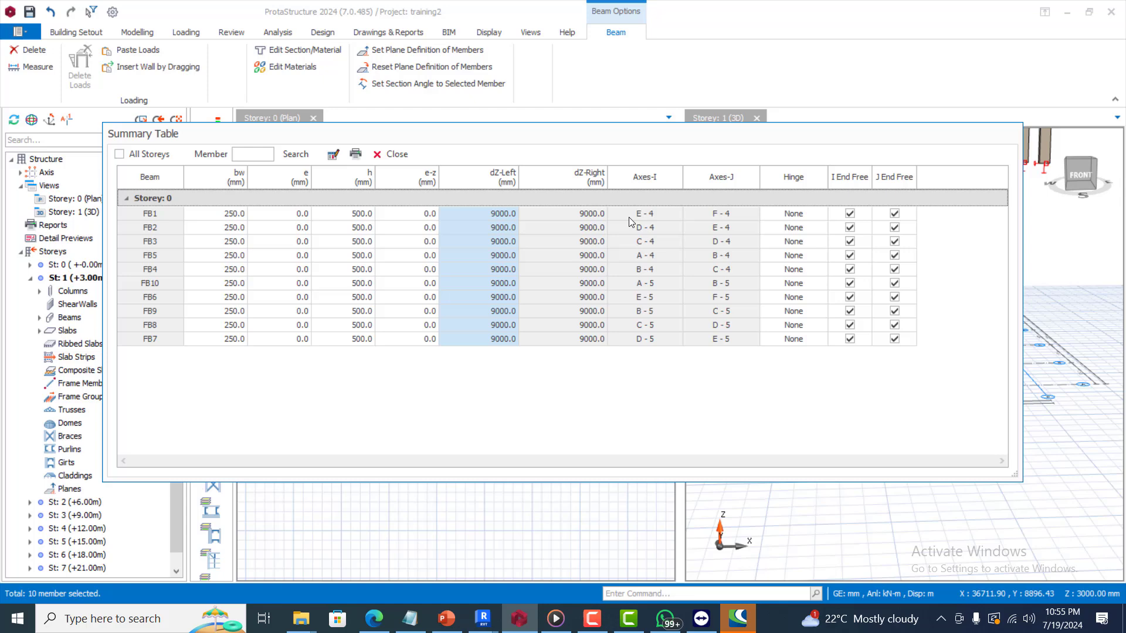
click(382, 155)
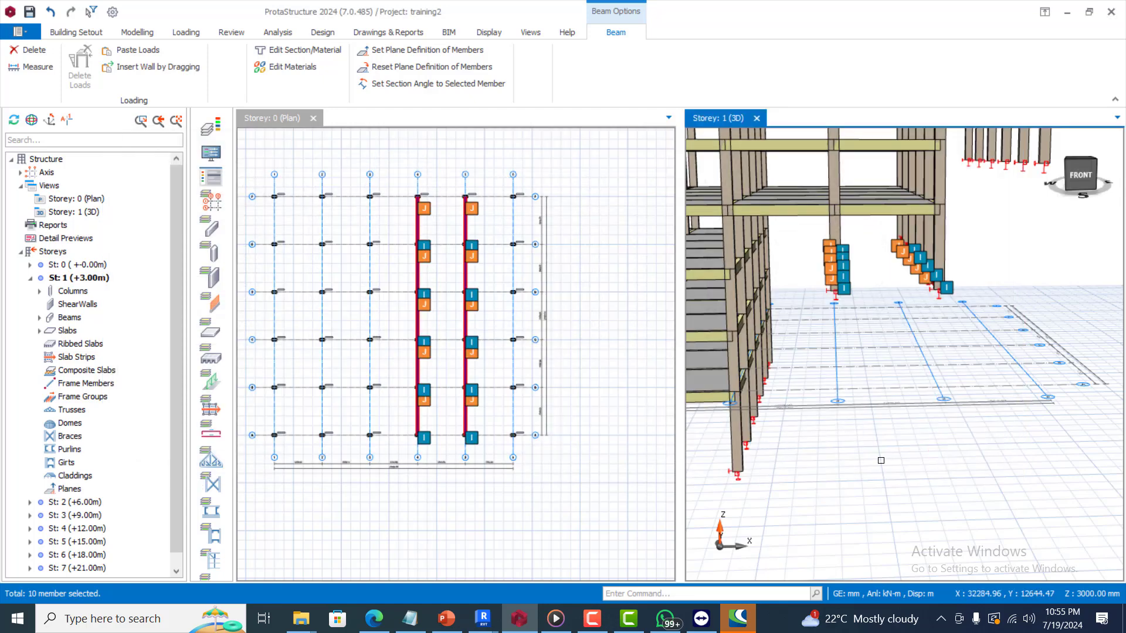
Step: Clear the beam selection and pick the top foundation beam on axis 4 in the Storey 0 plan
key(Escape)
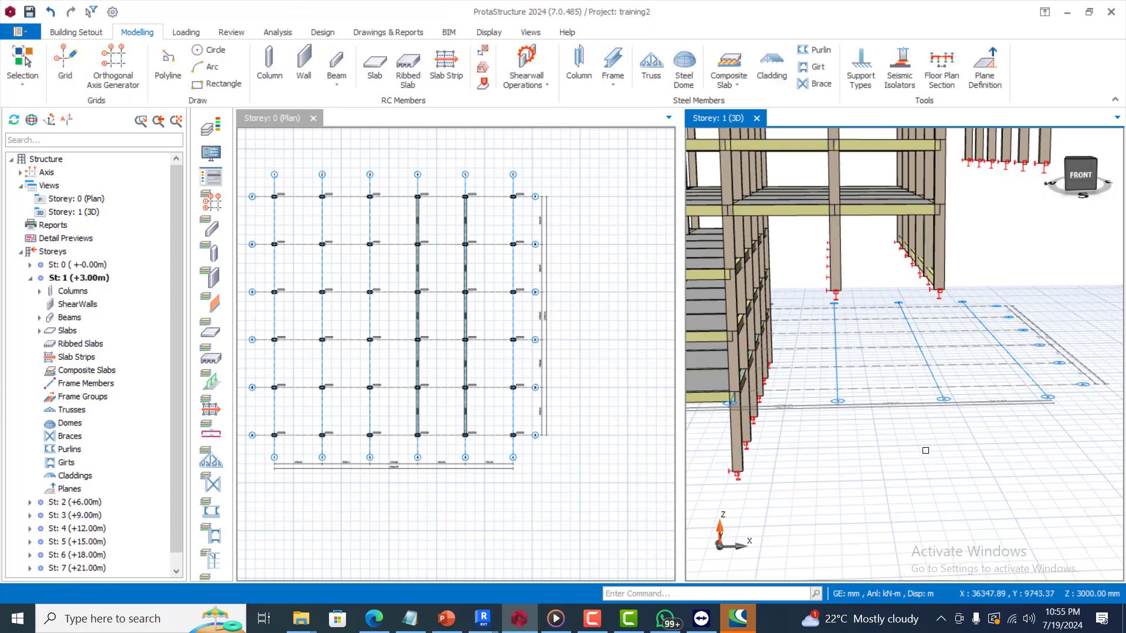
scroll(917, 256, up, 5)
scroll(918, 256, down, 5)
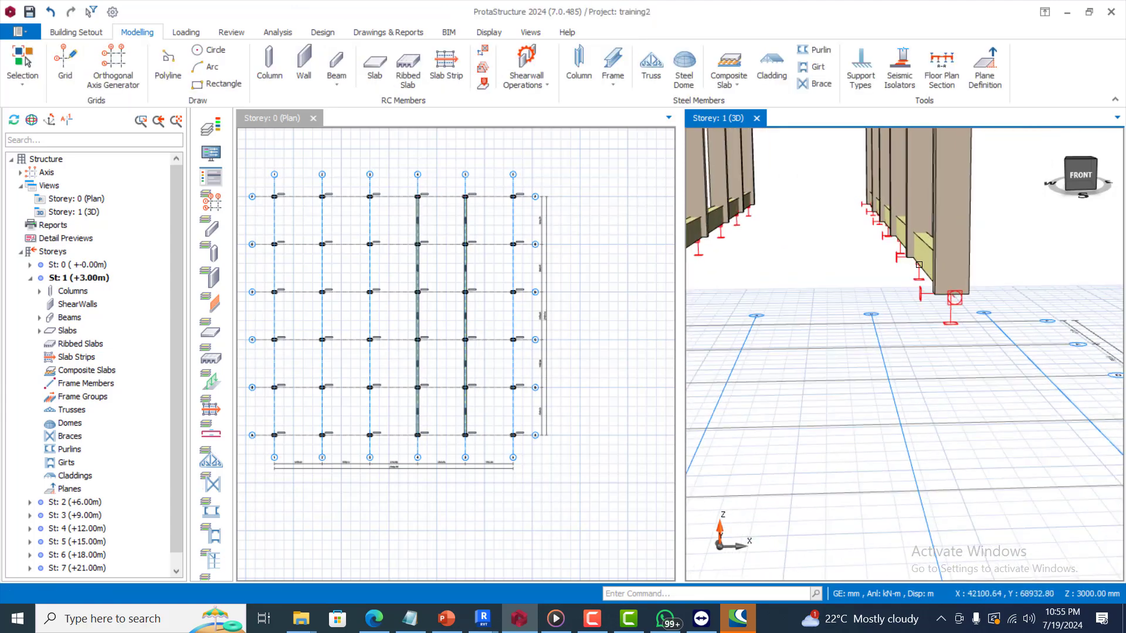
scroll(870, 363, down, 3)
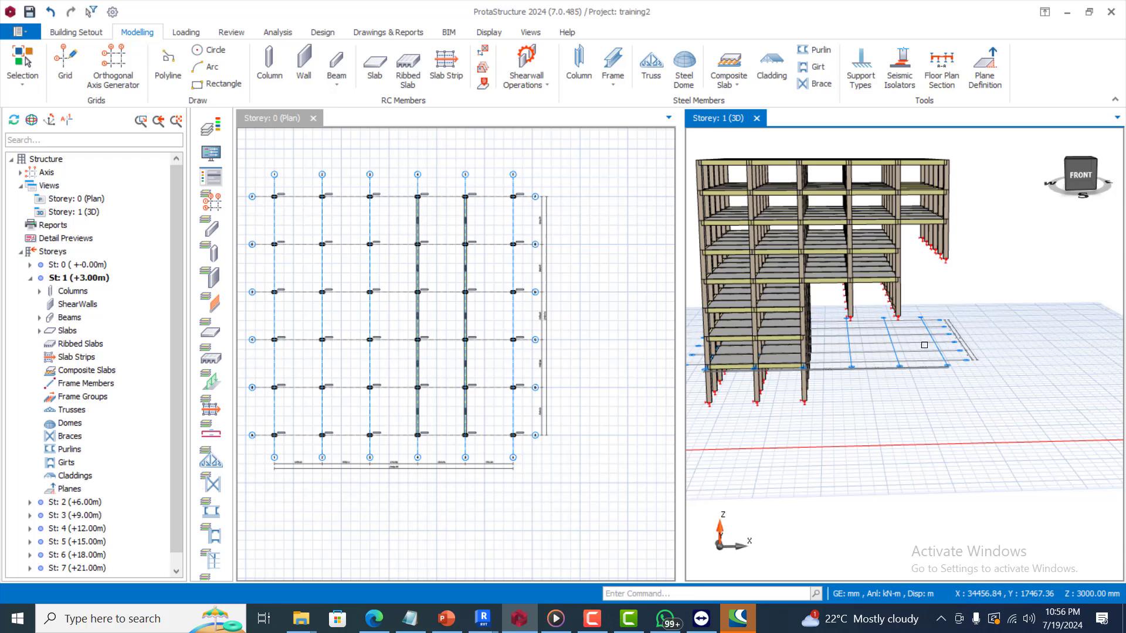
scroll(870, 363, up, 4)
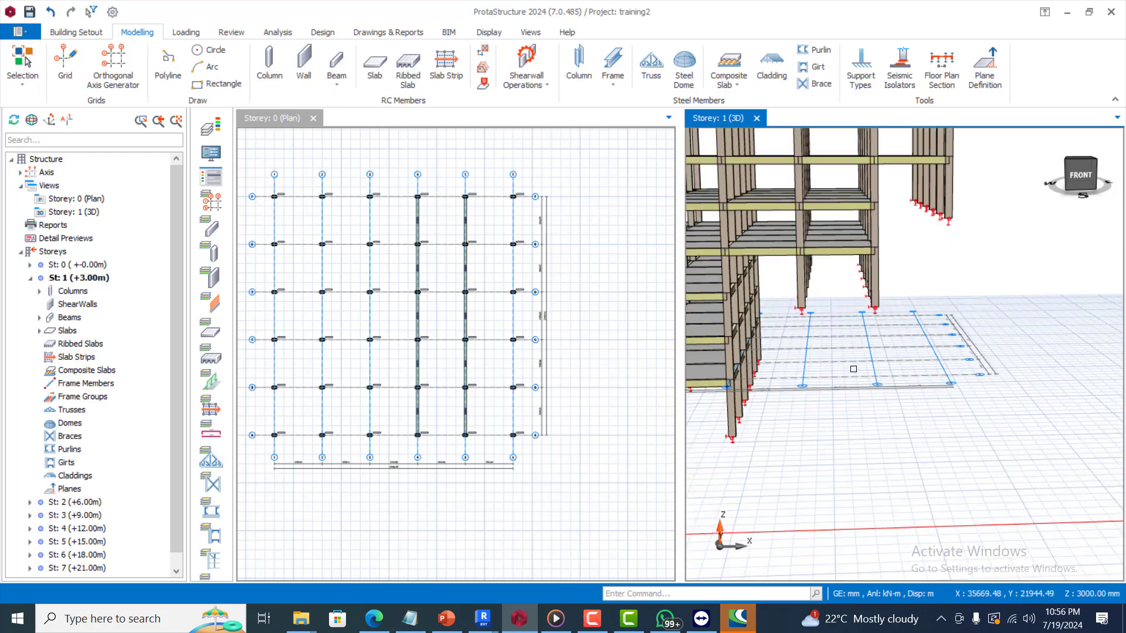
click(424, 217)
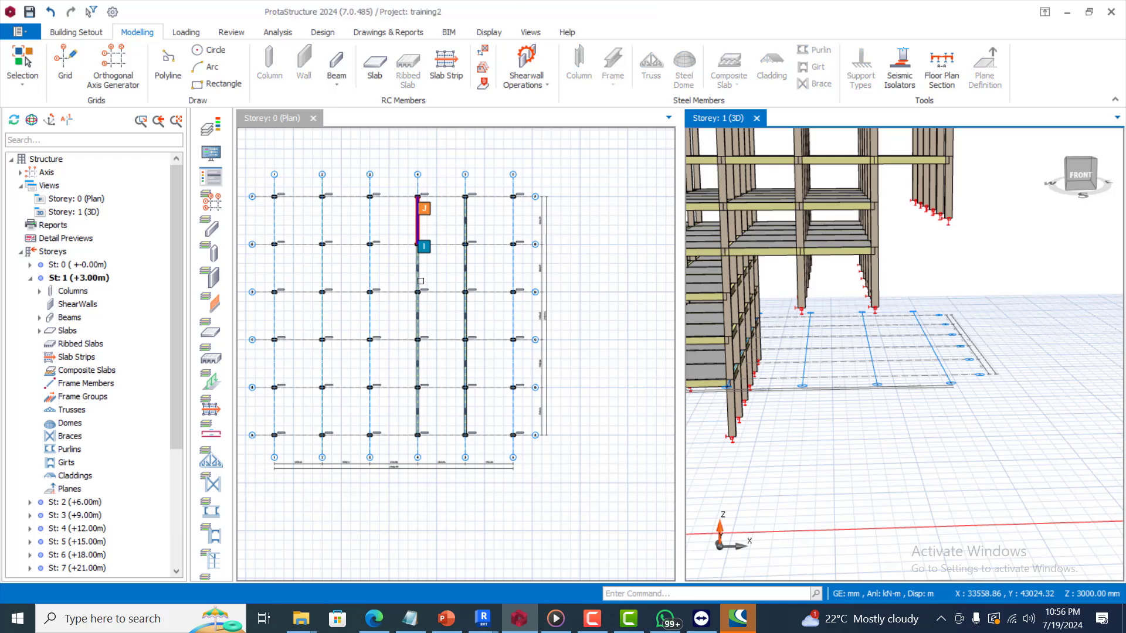
Step: Select foundation beams FB1–FB5, accept the outdated-analysis warning, and clear the selection
click(424, 259)
click(423, 269)
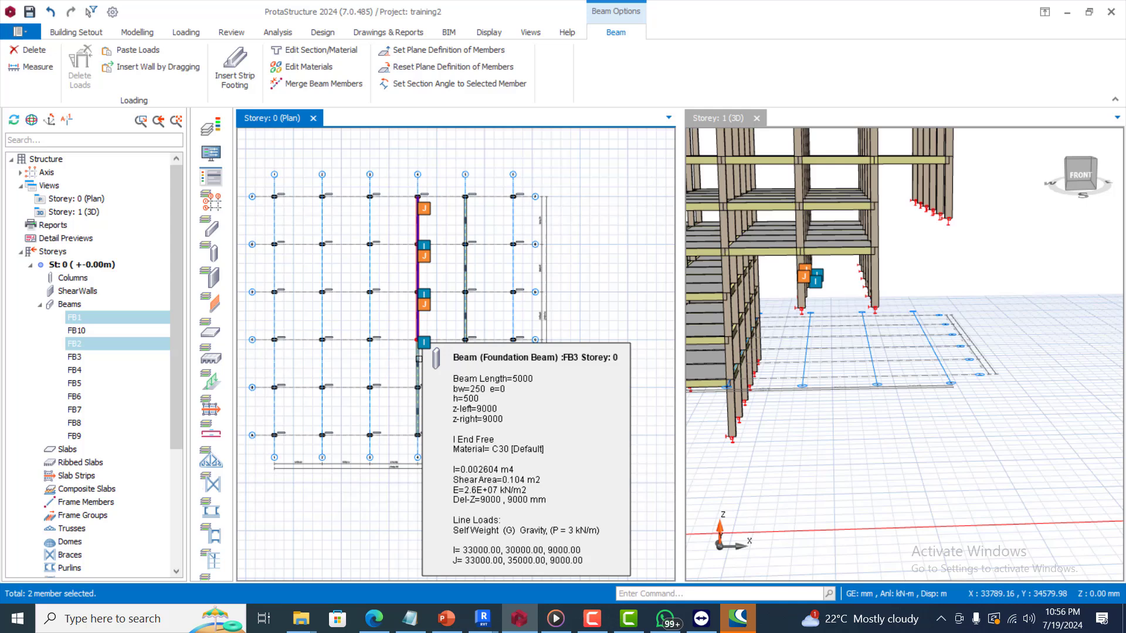
click(421, 352)
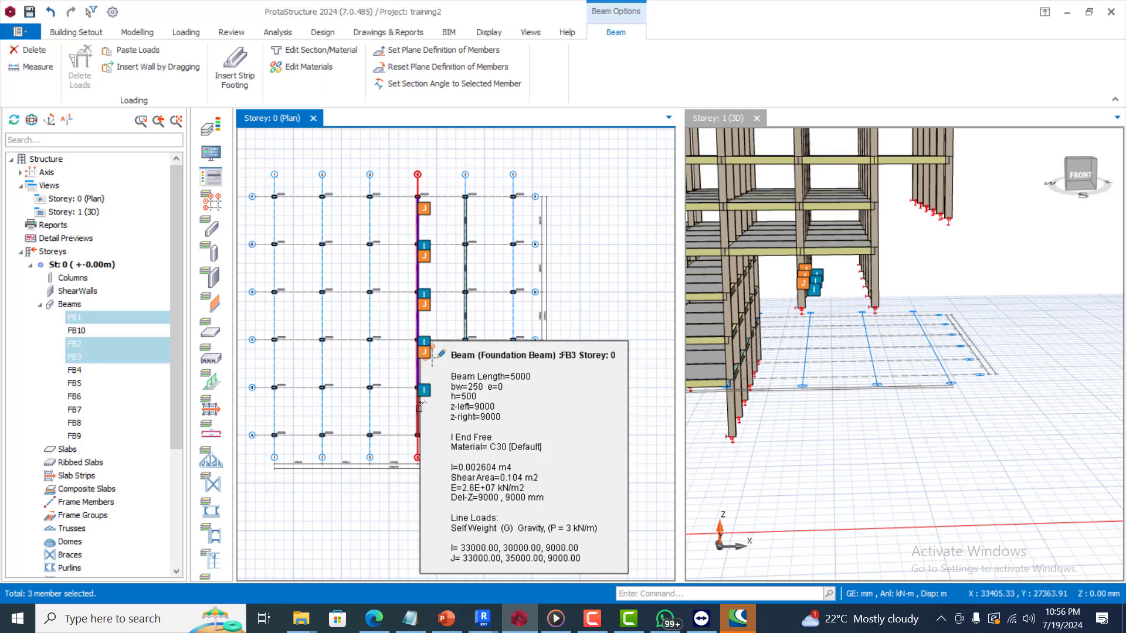
click(419, 381)
click(418, 411)
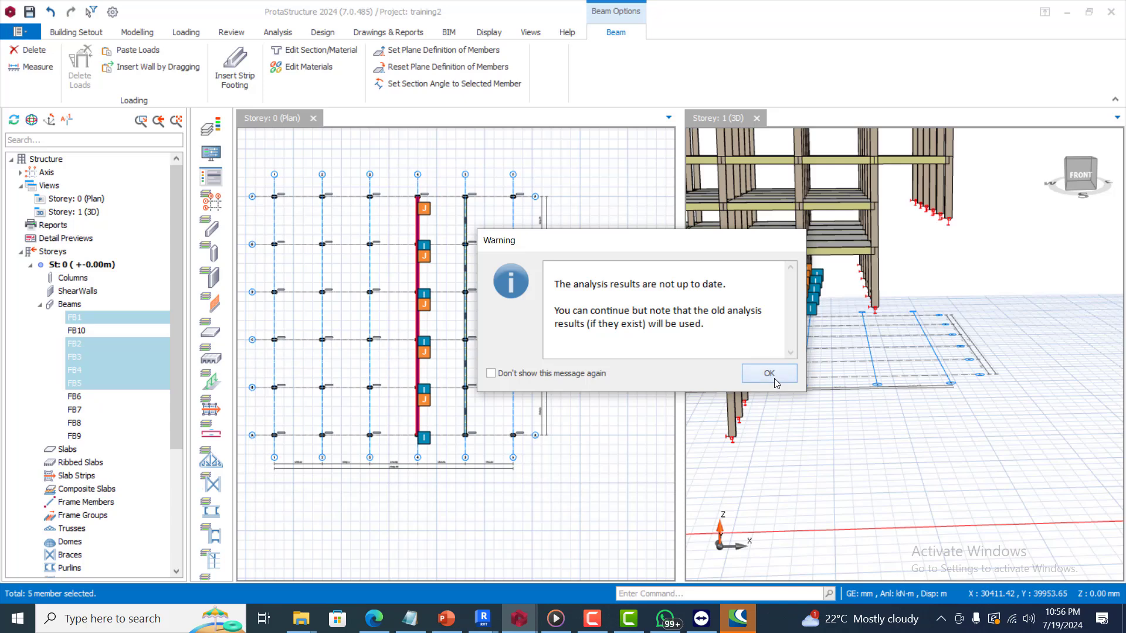
click(774, 381)
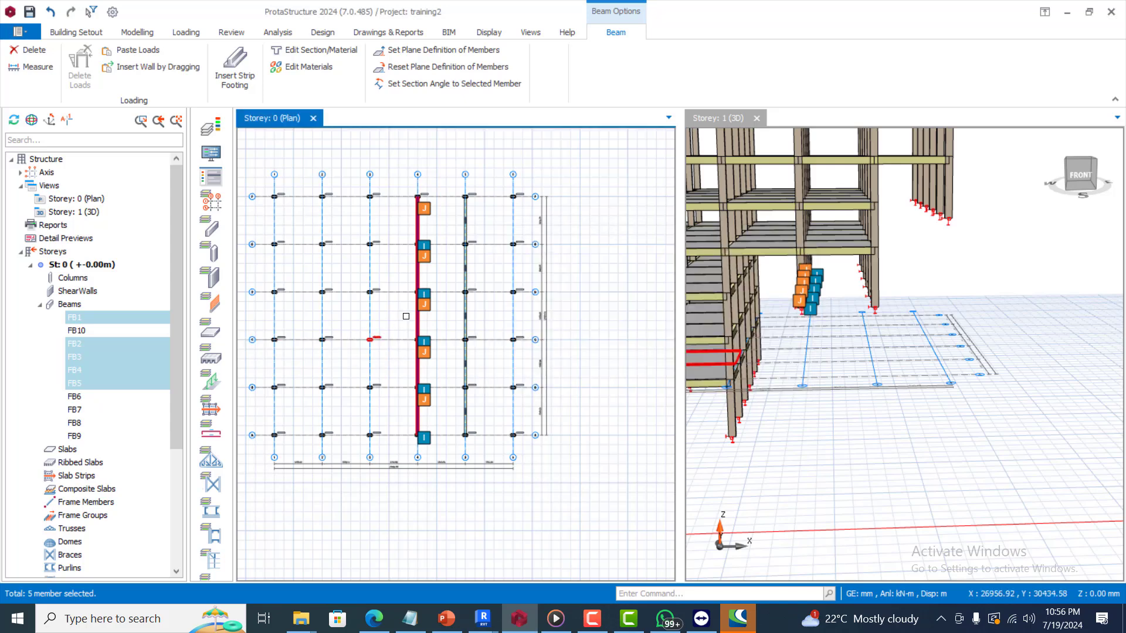
key(Escape)
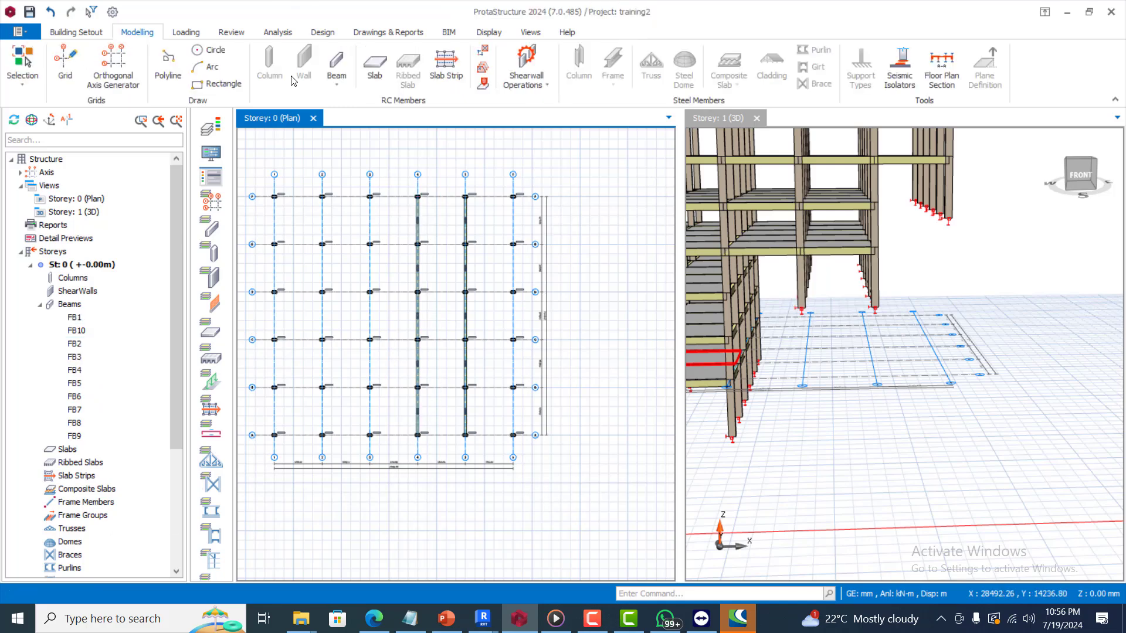
Step: Start a building analysis from the Analysis tab's run options
click(337, 64)
click(277, 33)
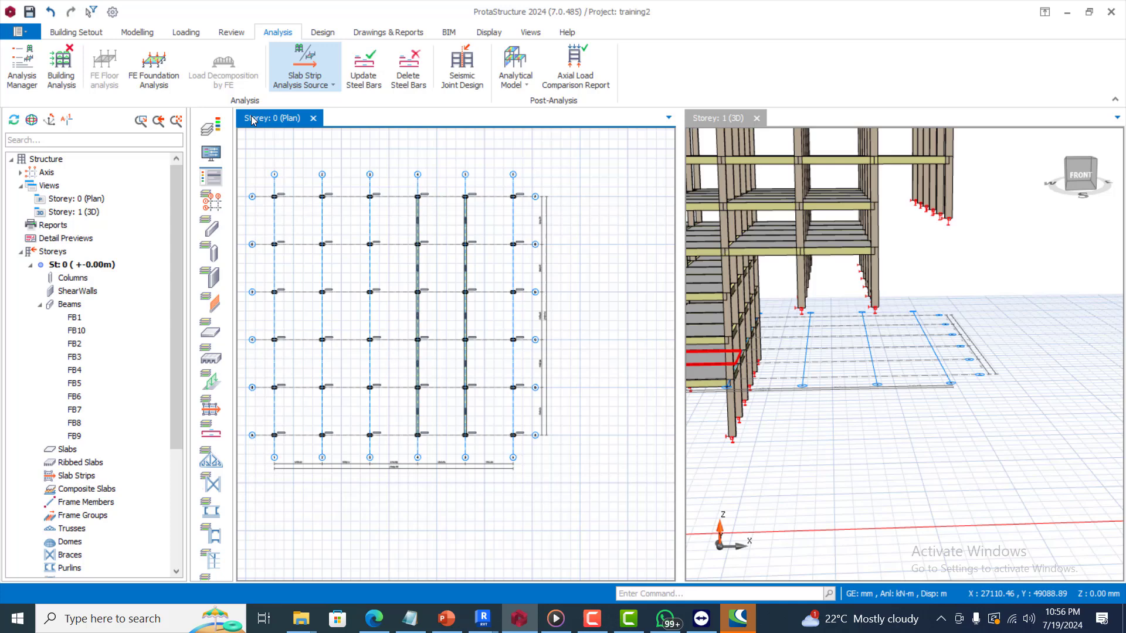
click(61, 63)
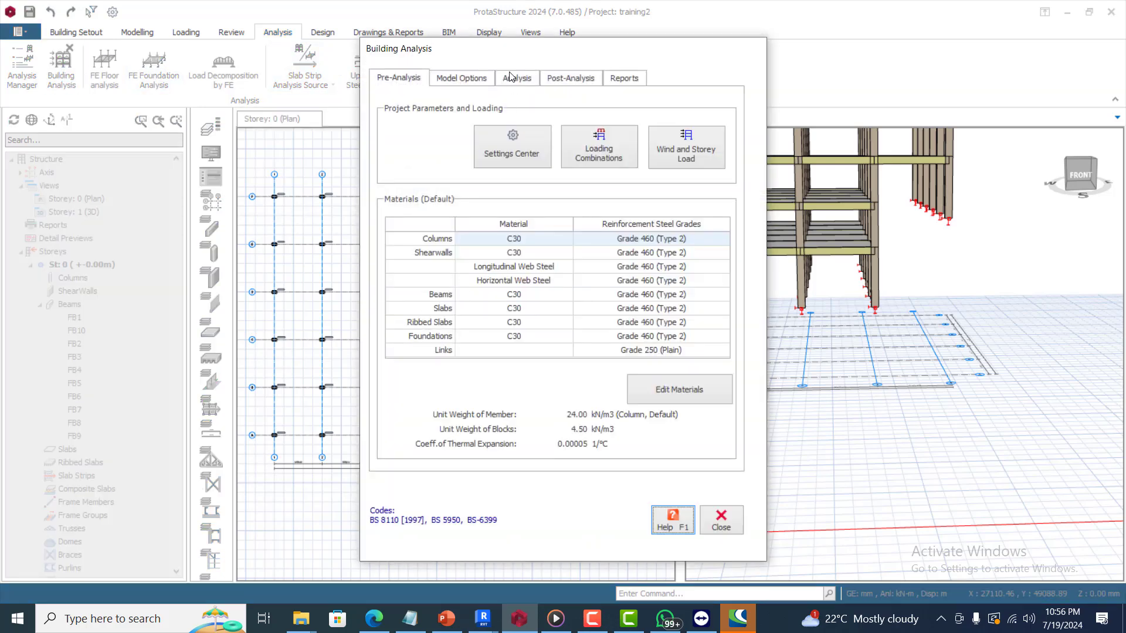
click(511, 77)
click(681, 119)
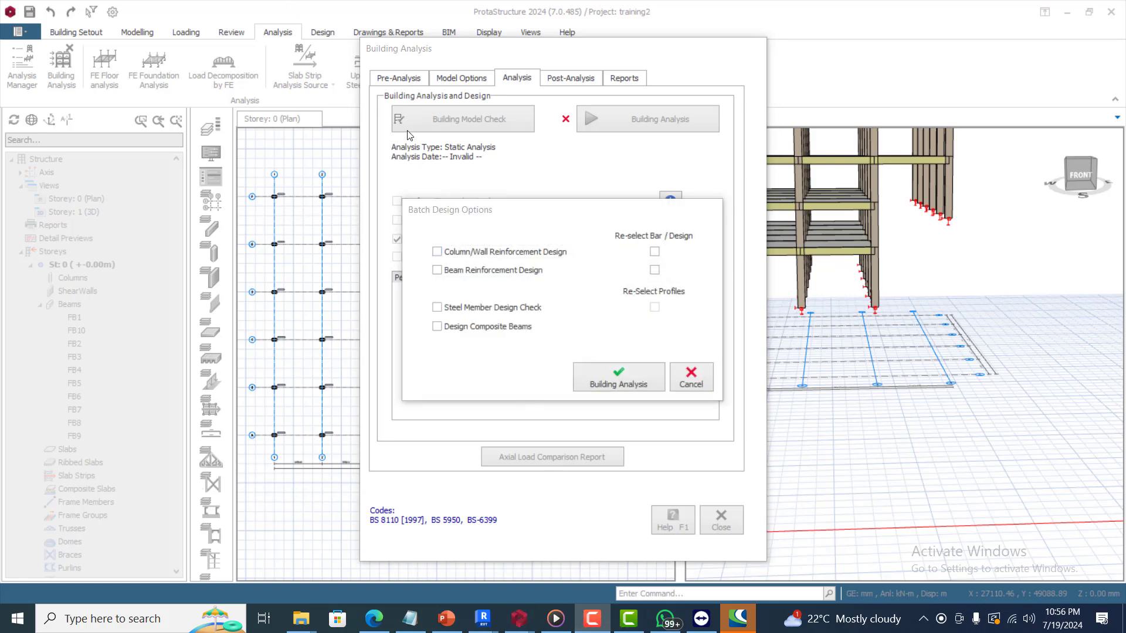
Step: Run it with column/wall and beam reinforcement design and Re-select Bar, accept drift results, close
click(437, 270)
click(464, 254)
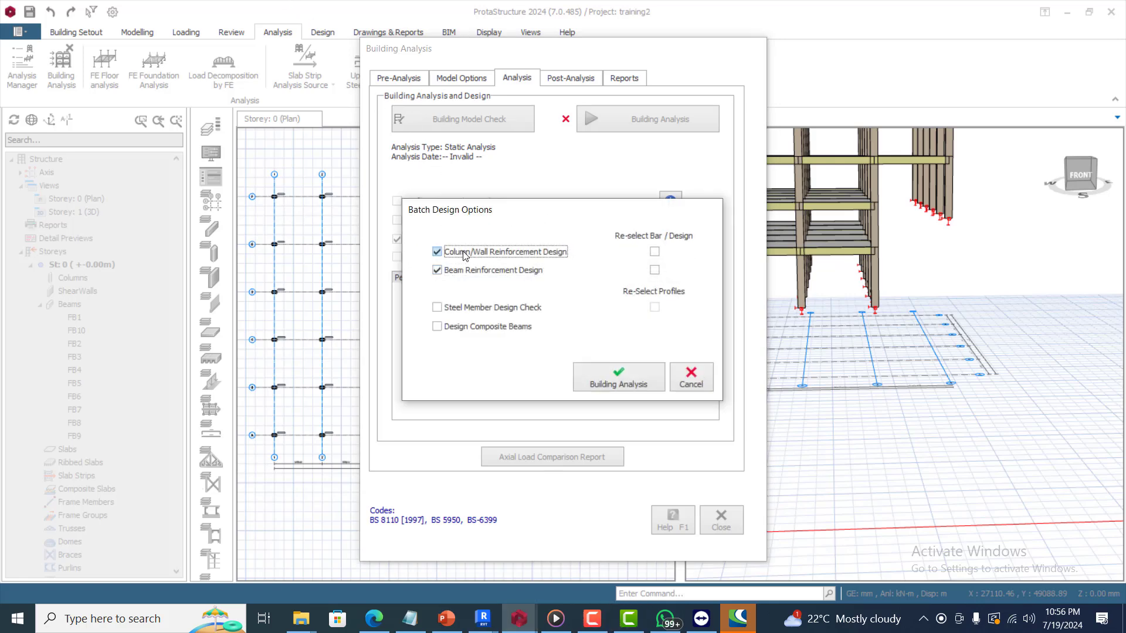
click(654, 269)
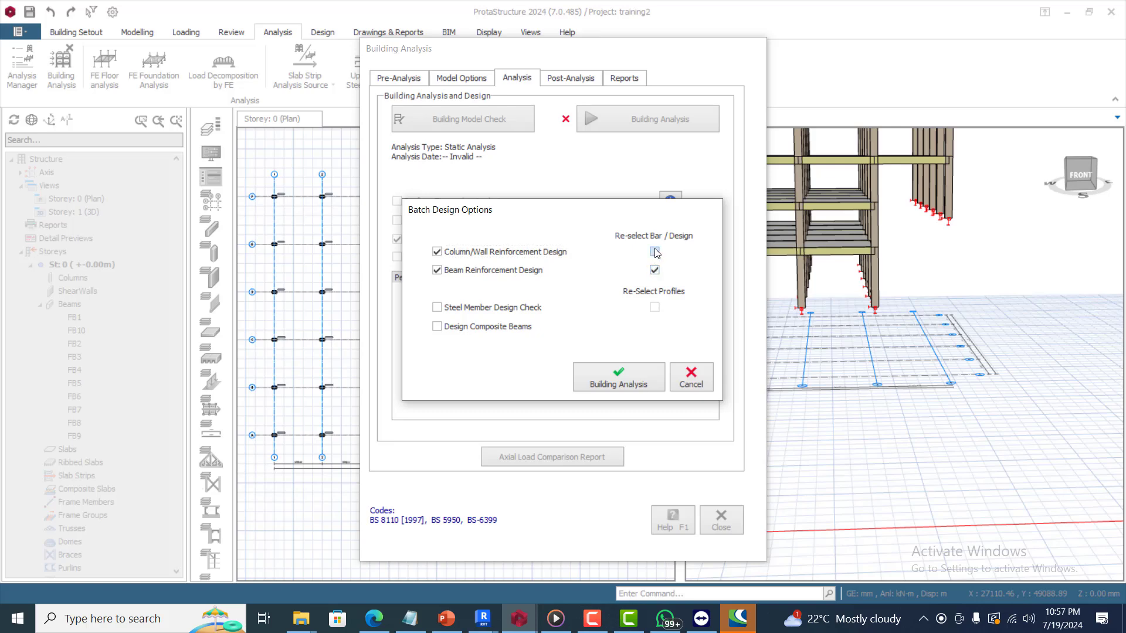
click(654, 251)
click(621, 380)
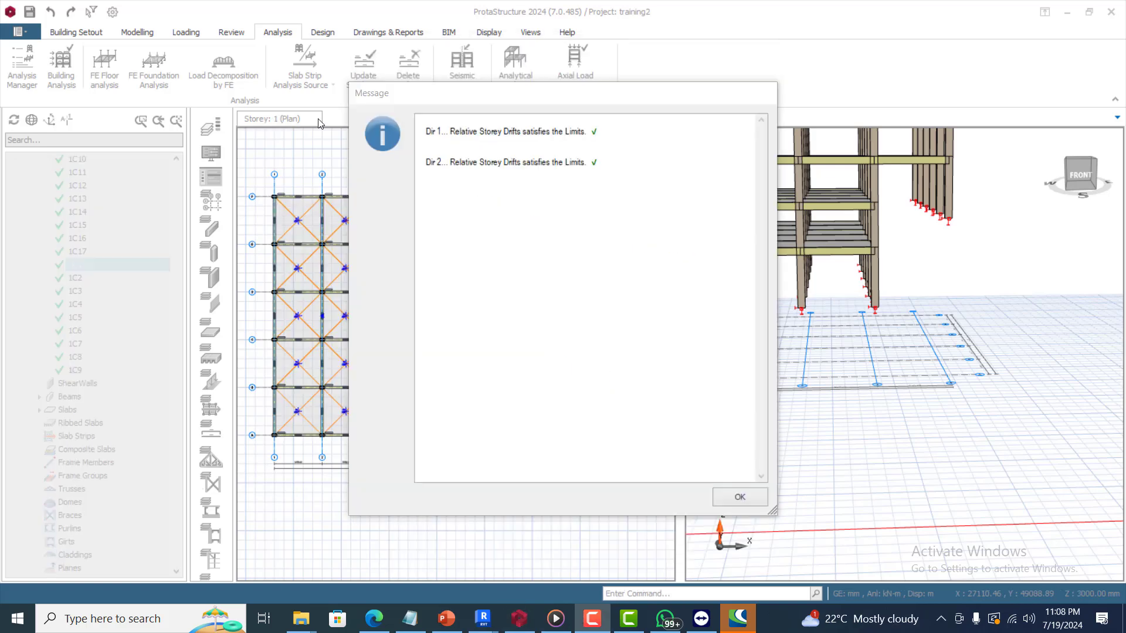
click(610, 388)
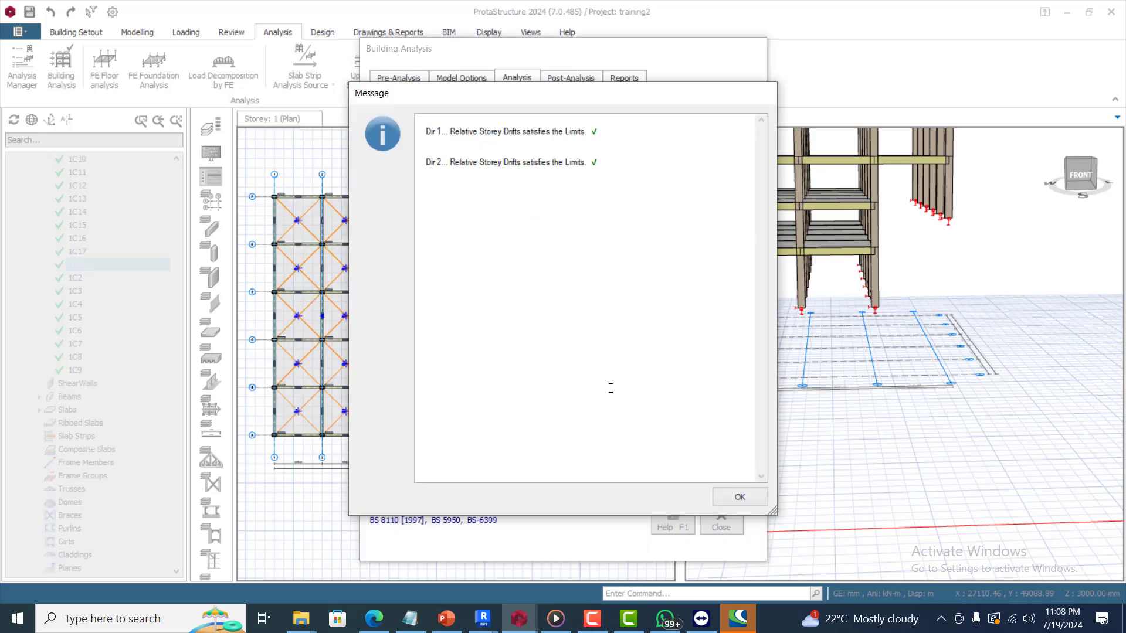
click(749, 500)
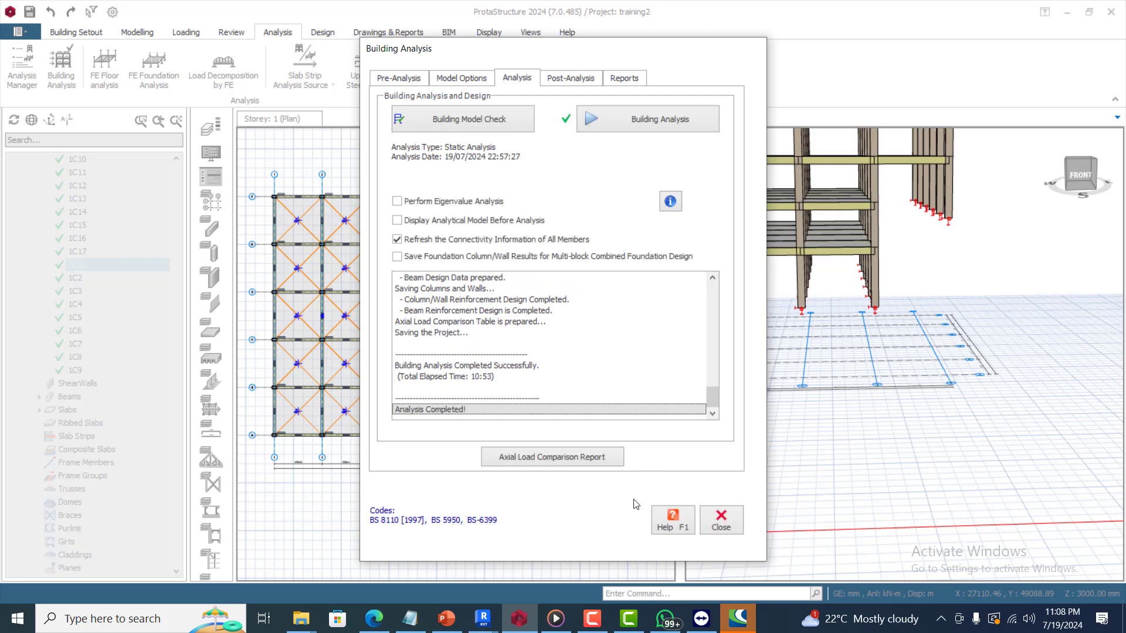
click(720, 520)
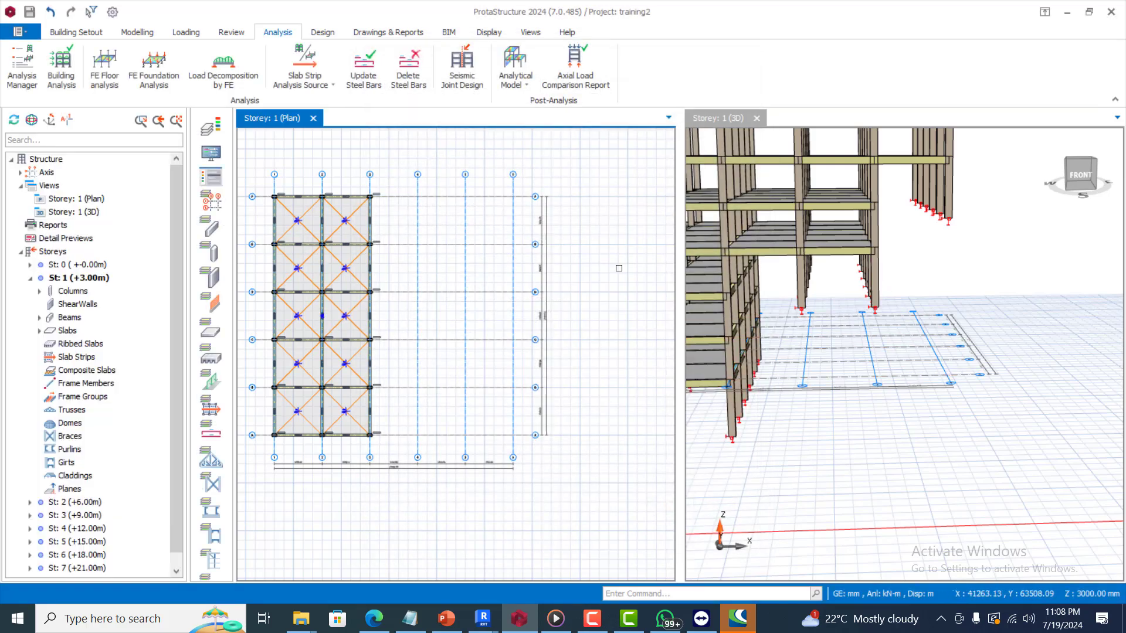
Step: Switch the plan to Storey 0 and select foundation beams FB1–FB5
click(92, 267)
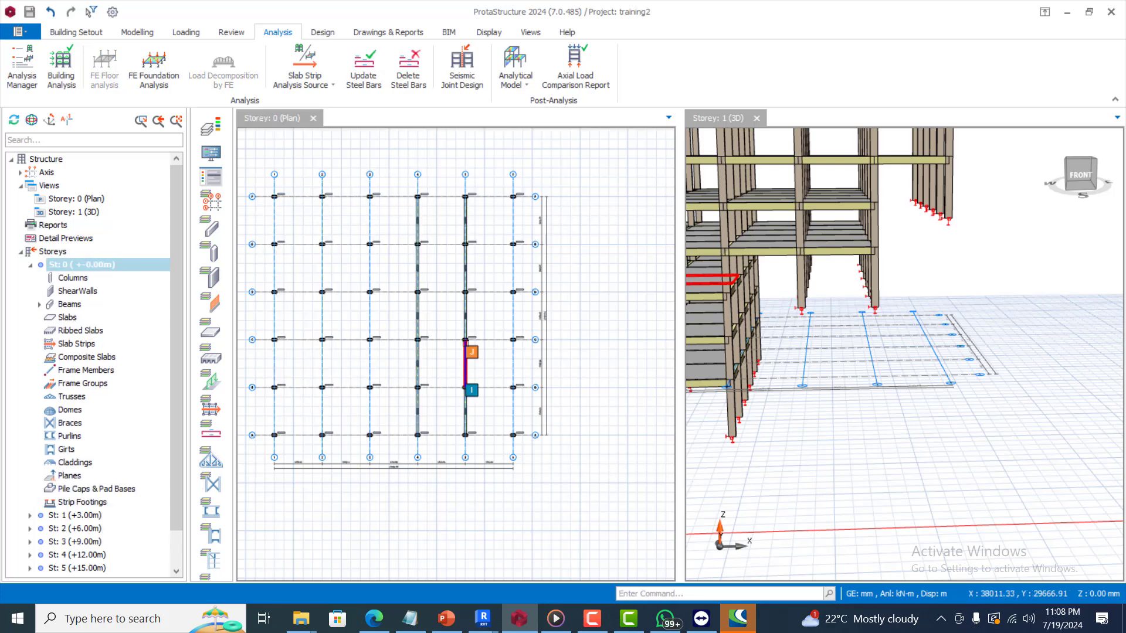
scroll(479, 293, up, 3)
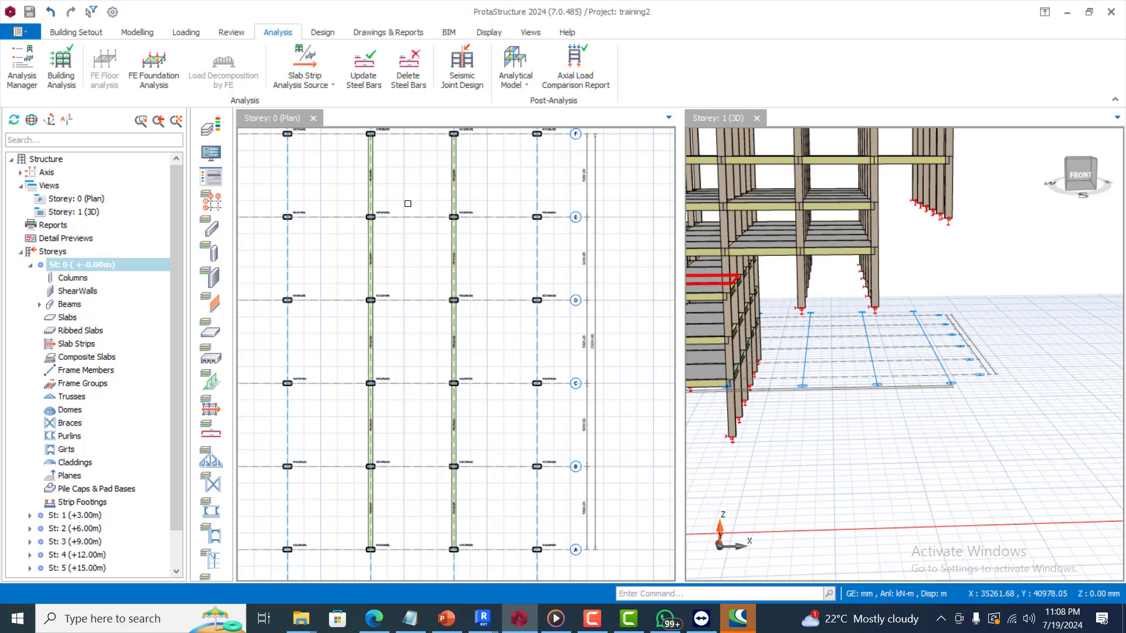
scroll(404, 205, down, 3)
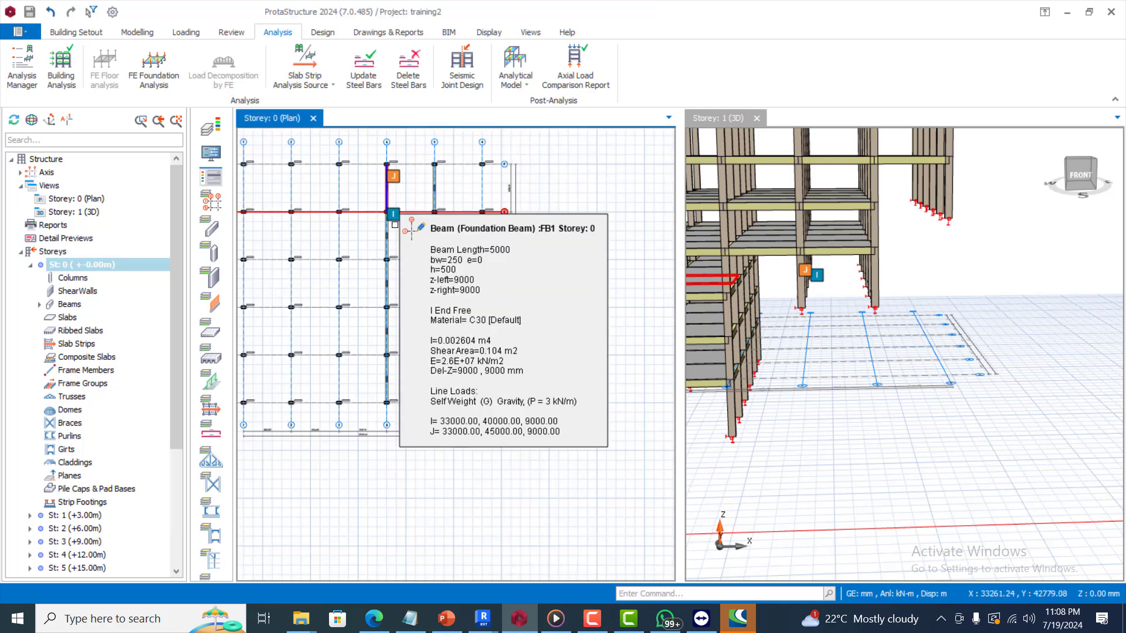
click(399, 208)
click(388, 238)
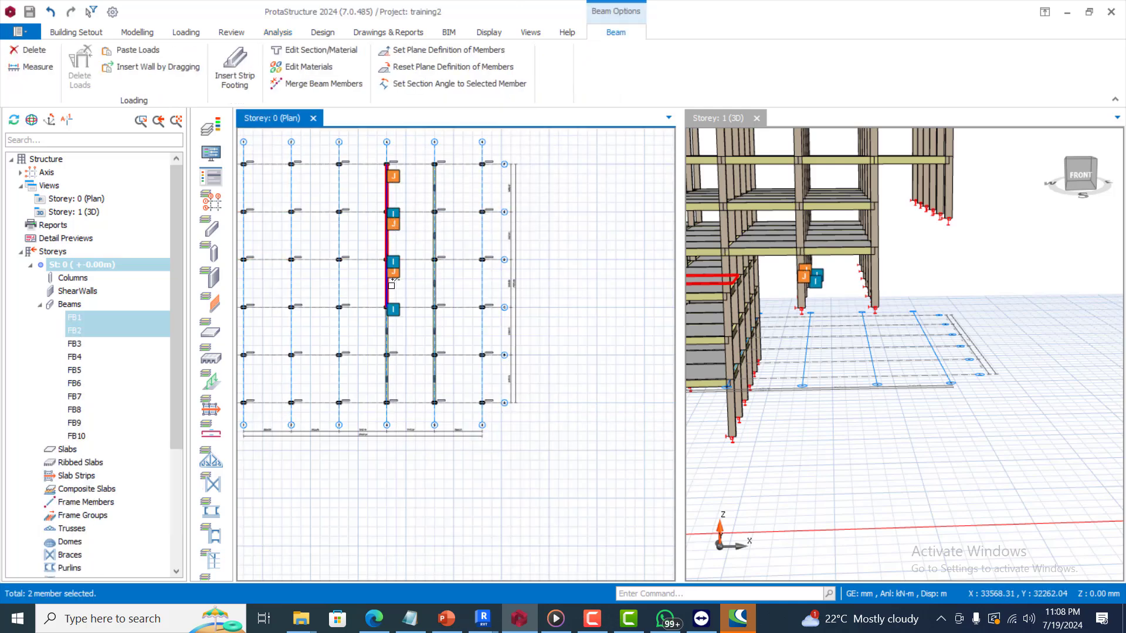
click(393, 323)
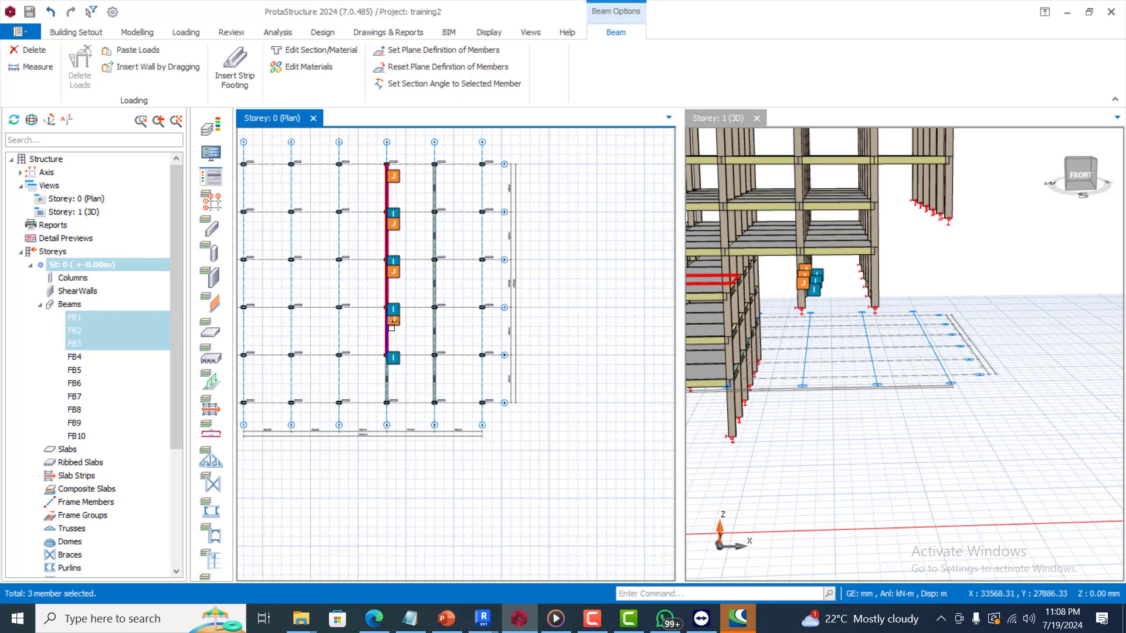
click(389, 370)
click(393, 370)
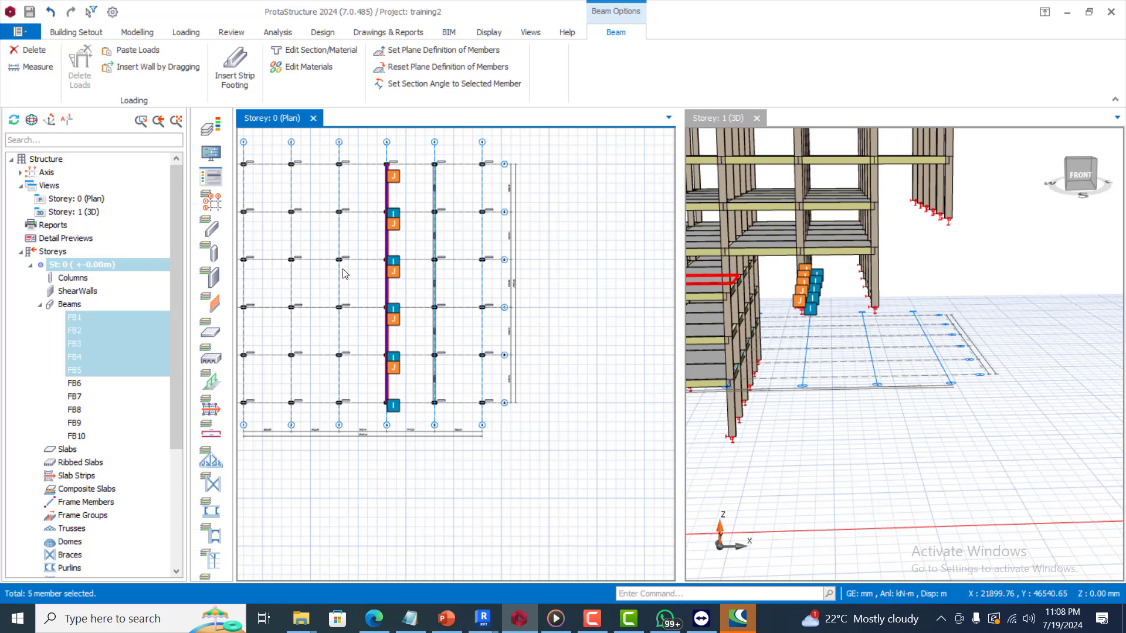
Step: Design the axis 4 strip footing, redesign it with Design Envelope ticked, and insert it
right_click(553, 490)
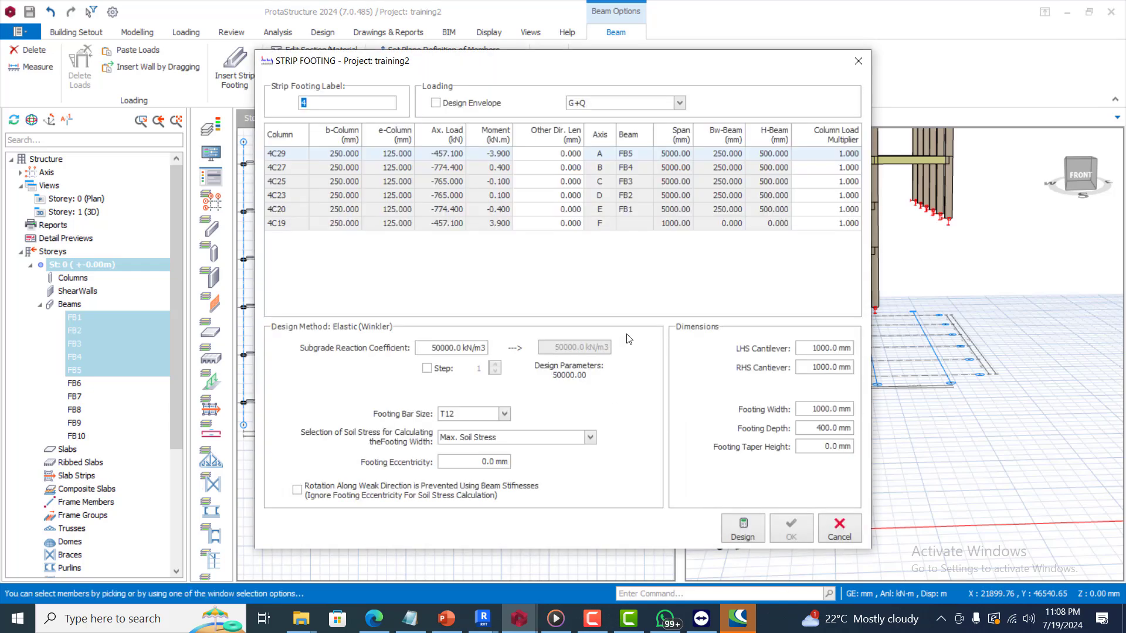
click(742, 528)
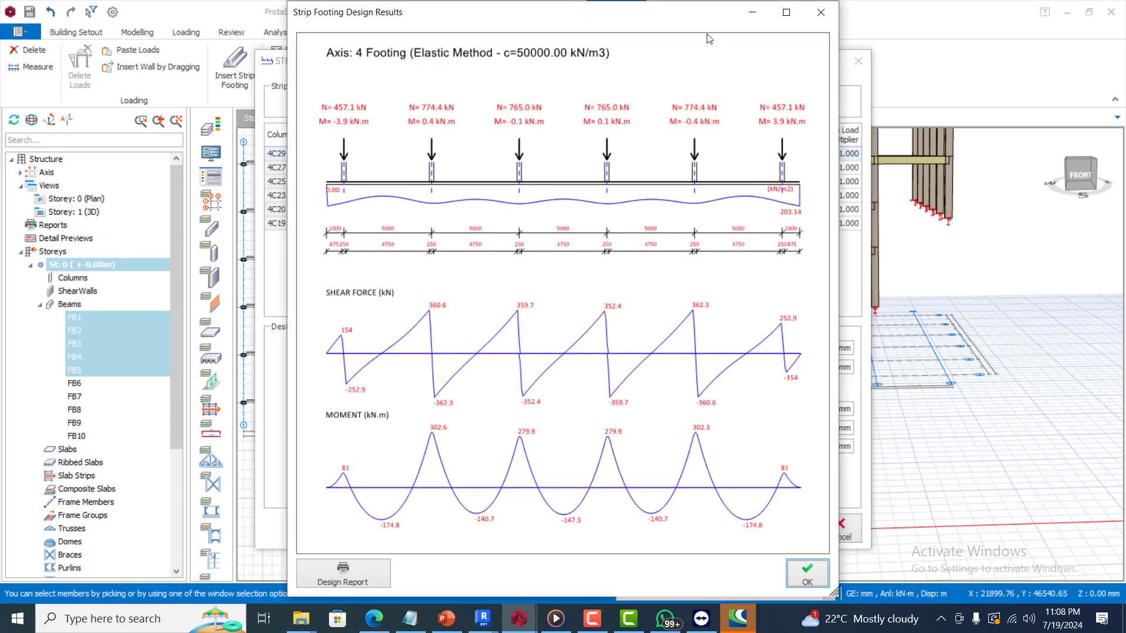
click(821, 12)
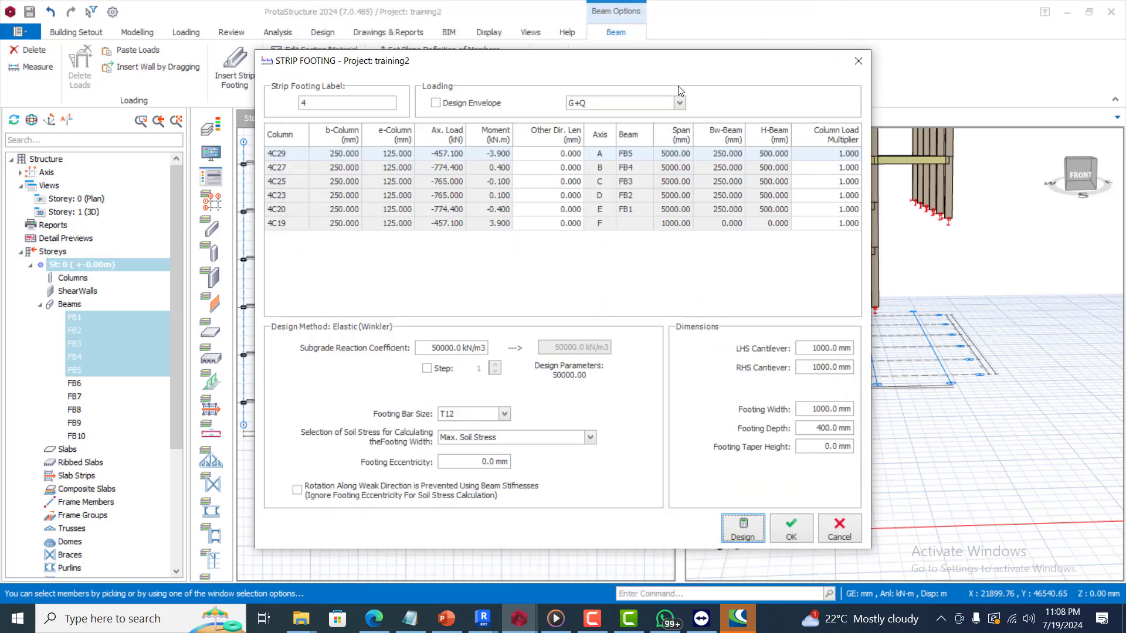
click(436, 104)
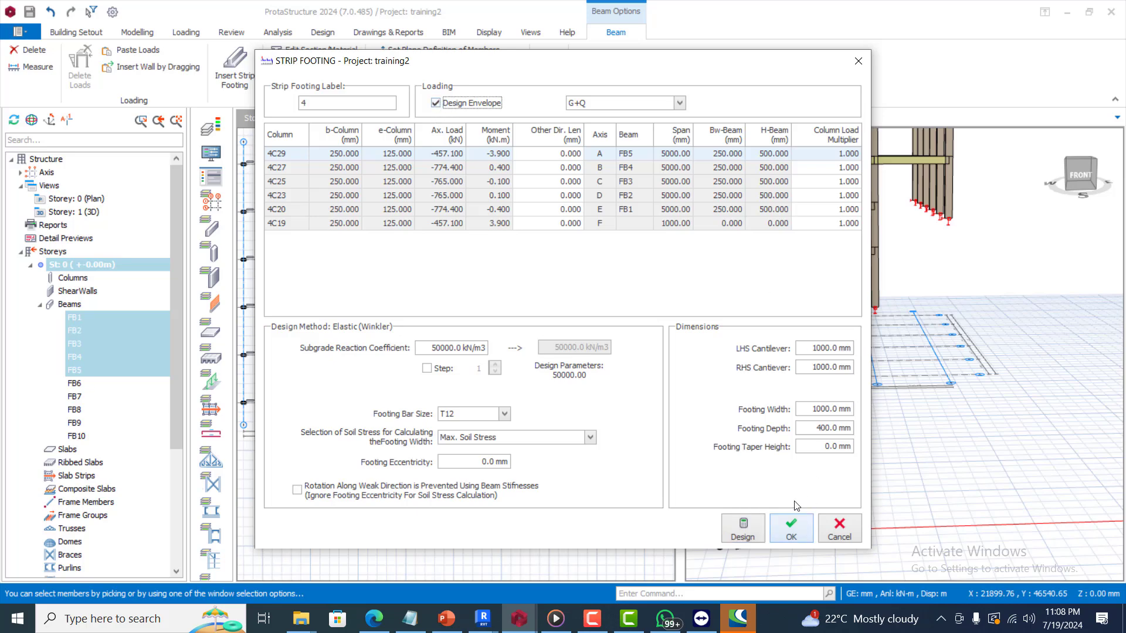
click(745, 530)
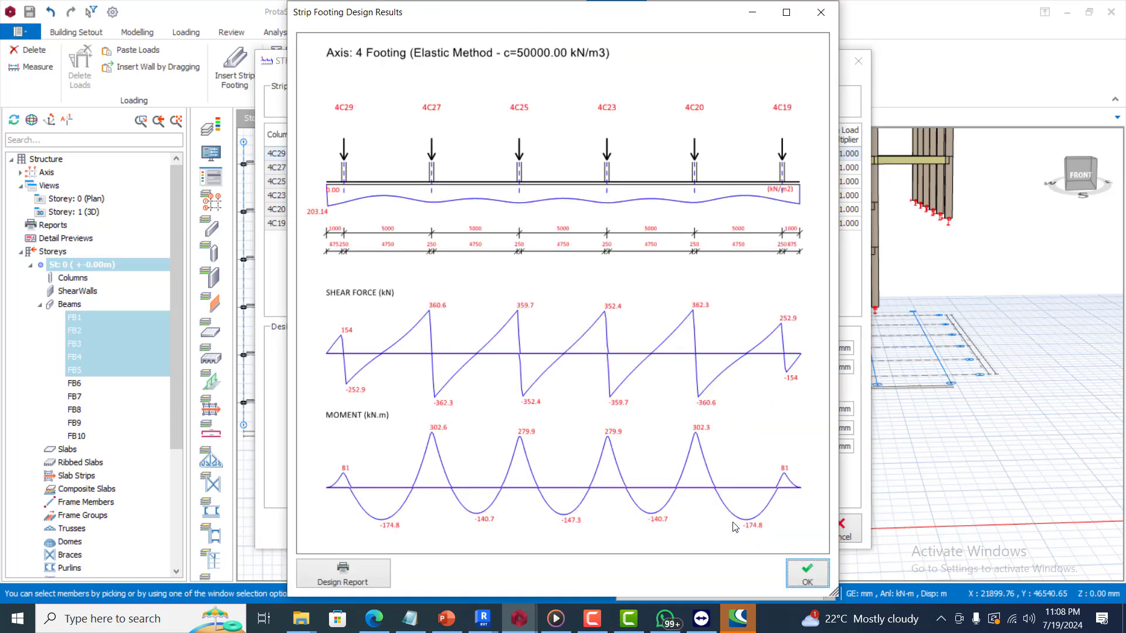
click(808, 574)
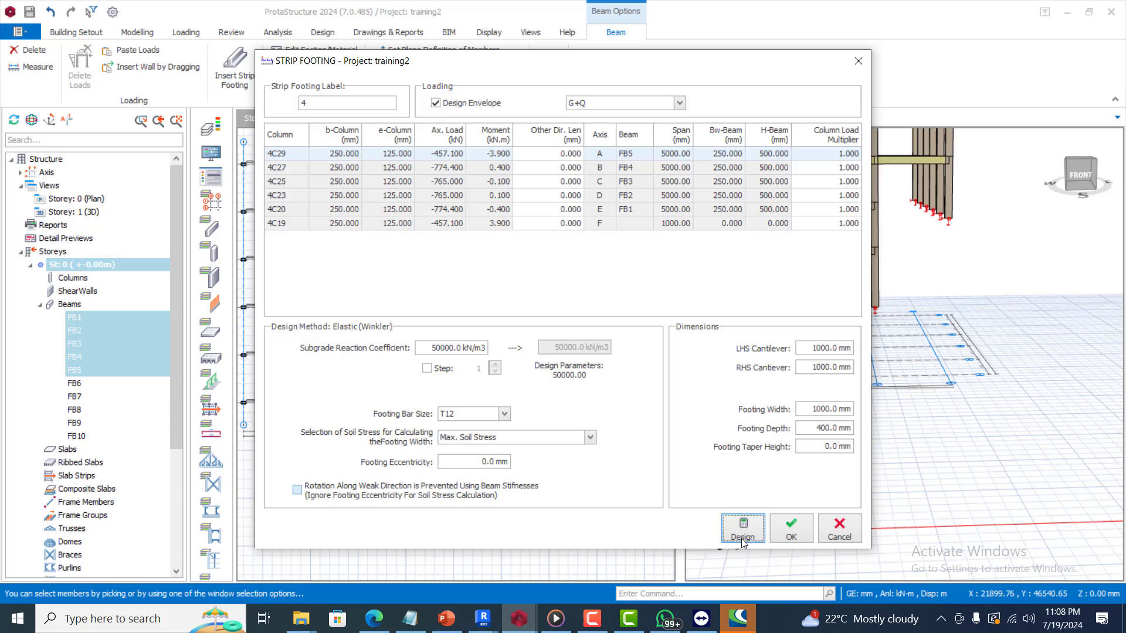
click(795, 536)
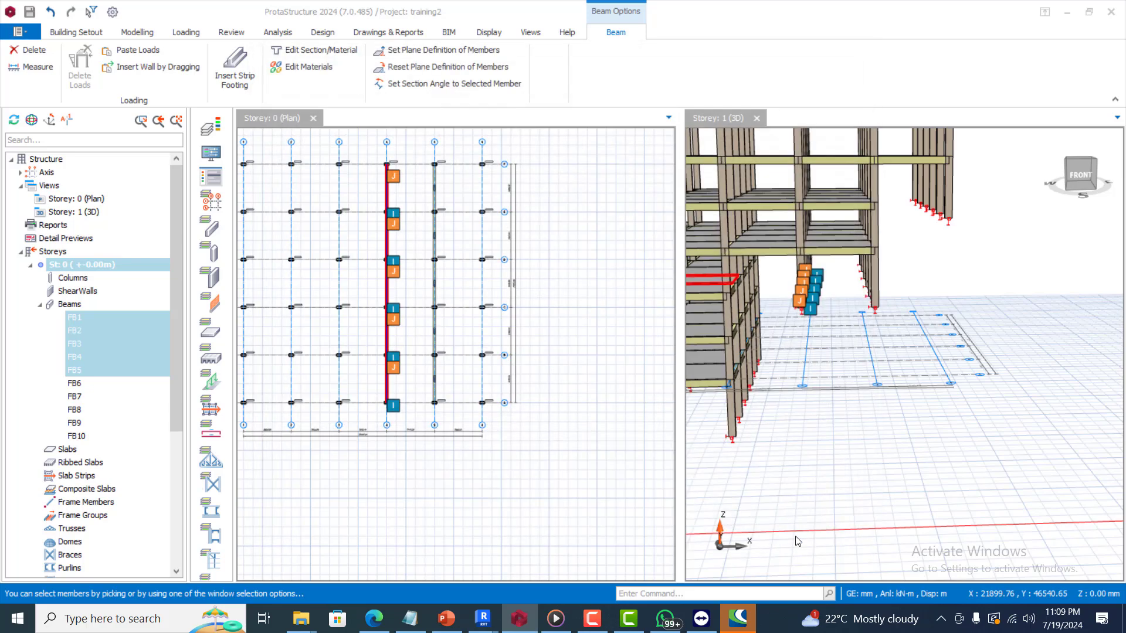
Step: Clear the axis 4 selection and select foundation beams FB6–FB10 on axis 5
click(850, 301)
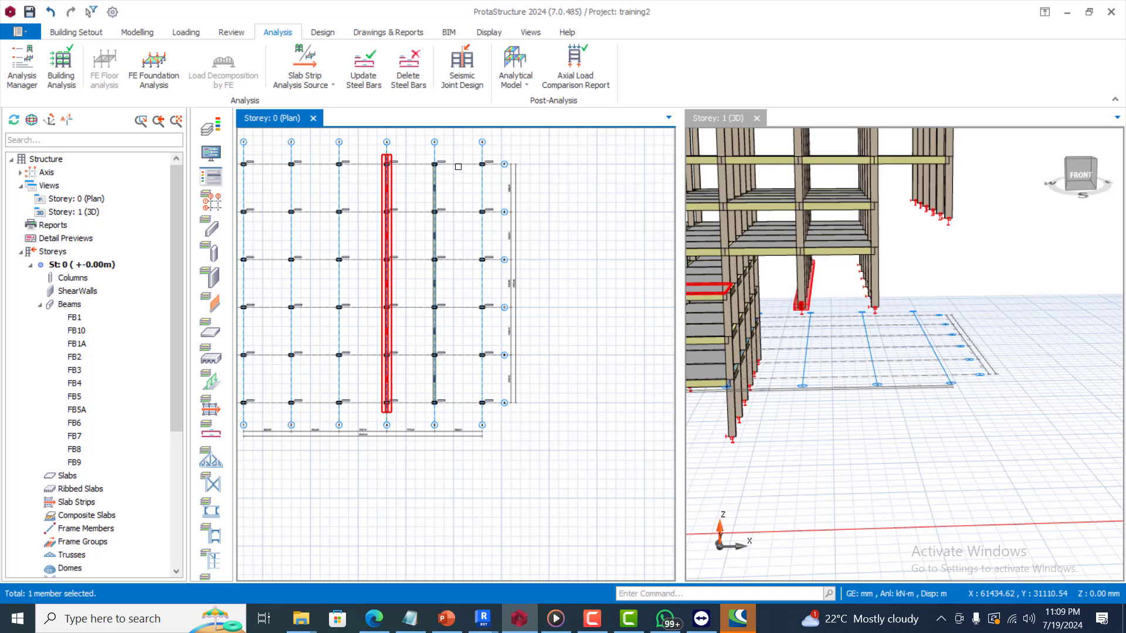
scroll(439, 175, up, 1)
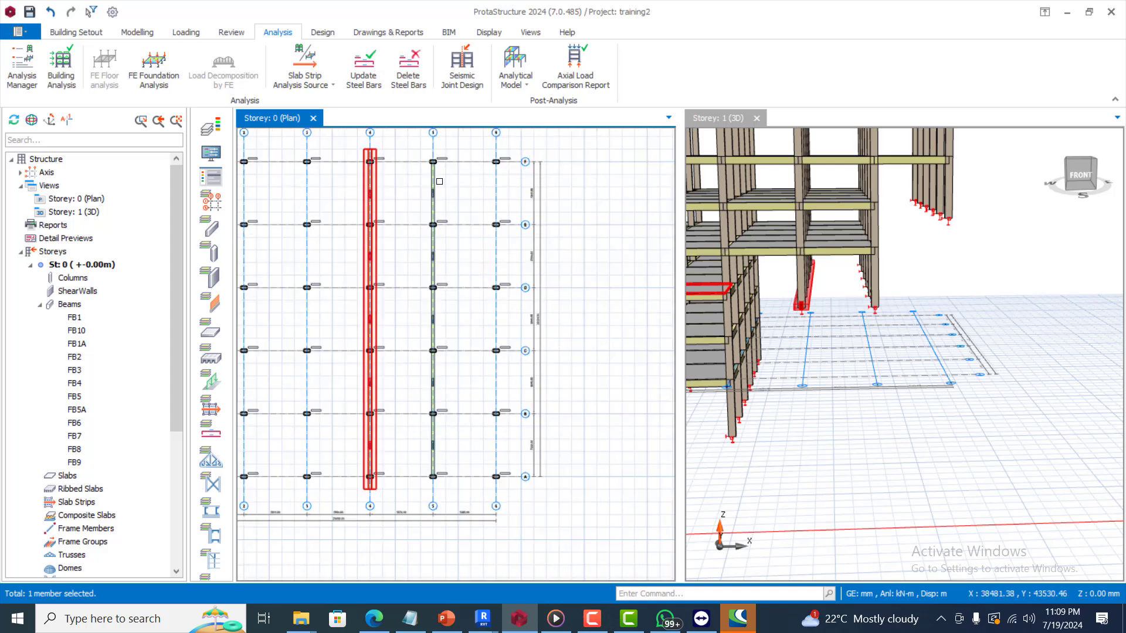
click(436, 176)
click(439, 263)
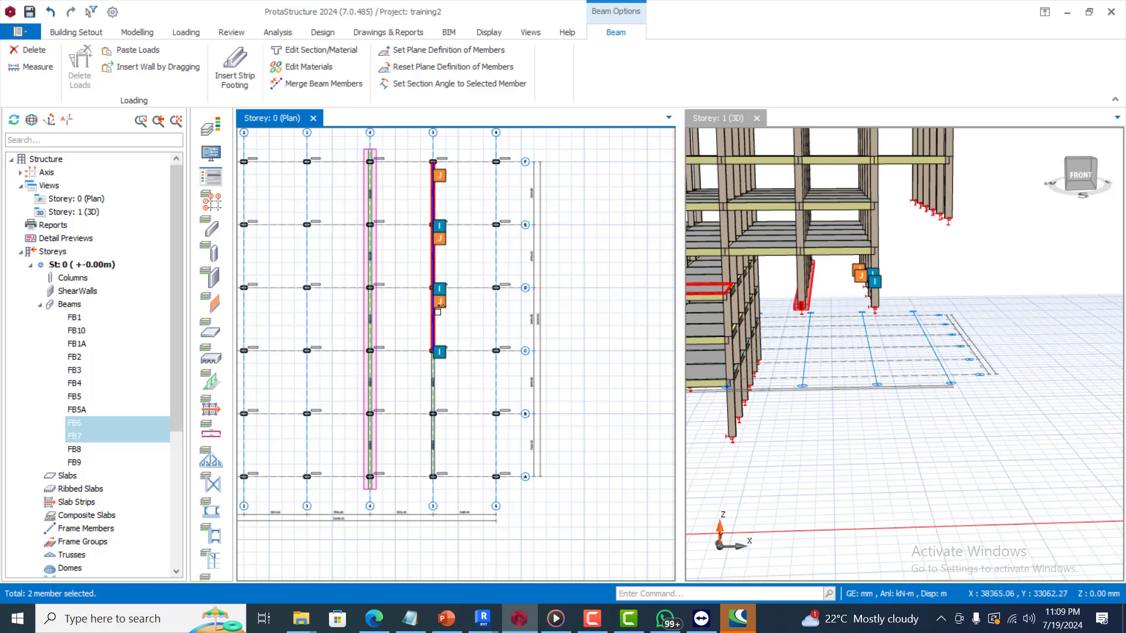
click(439, 337)
click(434, 444)
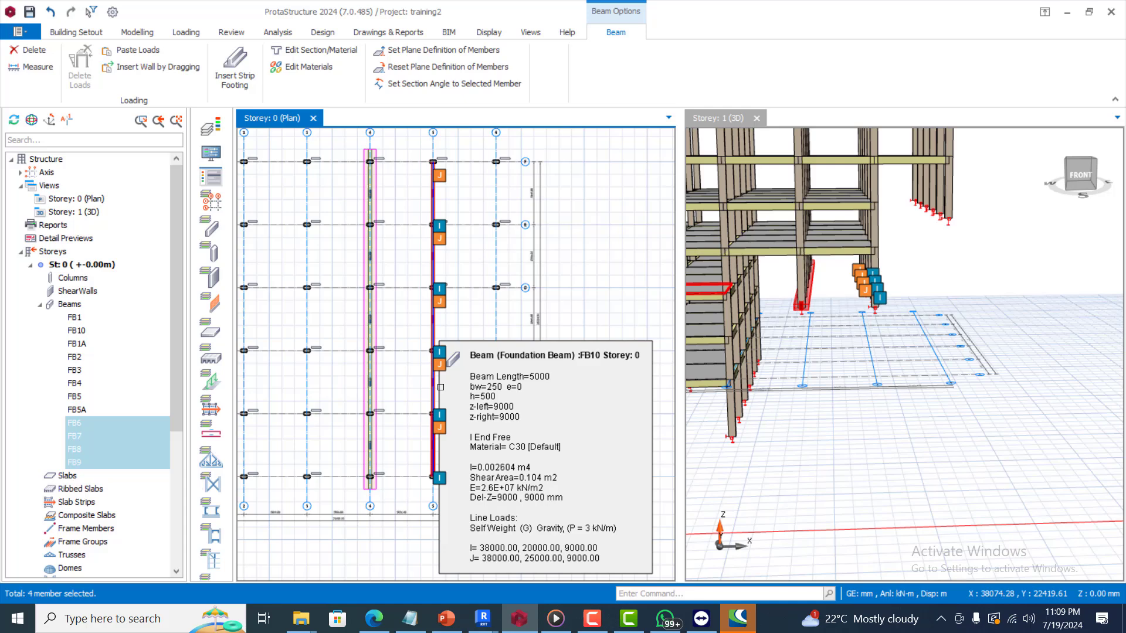
click(435, 443)
scroll(430, 168, up, 1)
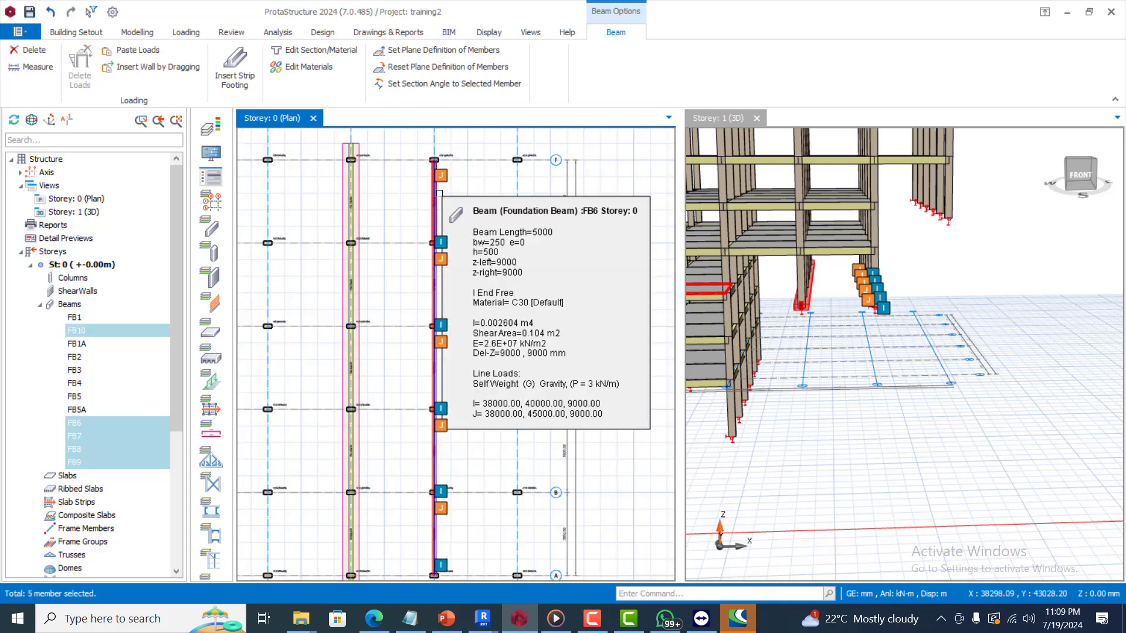
Step: Insert strip footing 5 under the selected beams, design it, and accept it
right_click(439, 192)
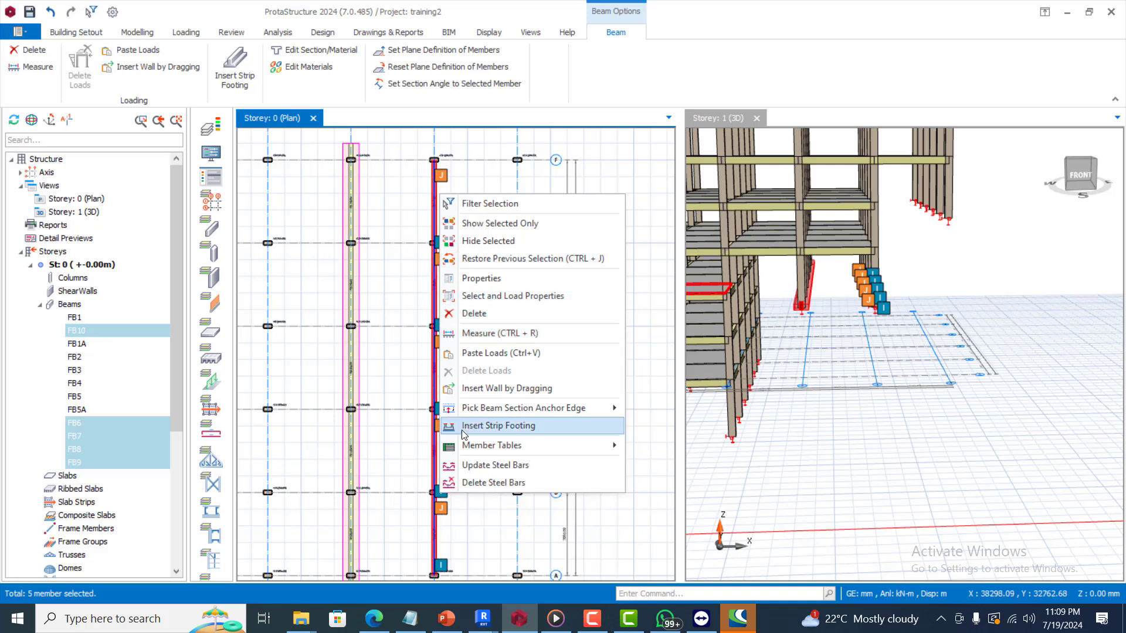
click(238, 69)
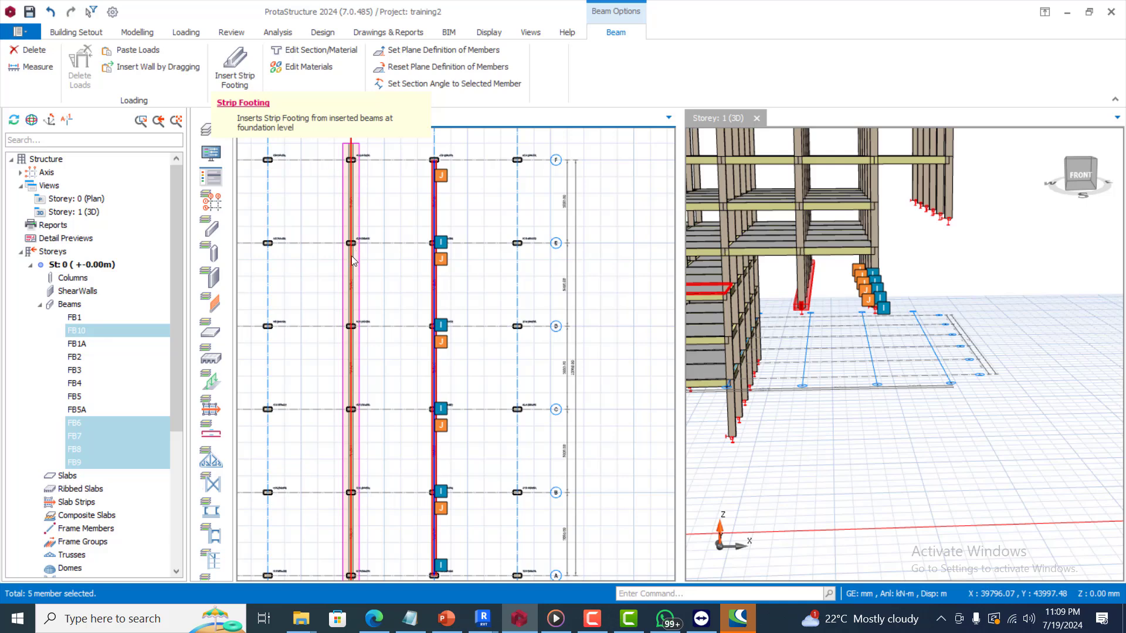
right_click(385, 197)
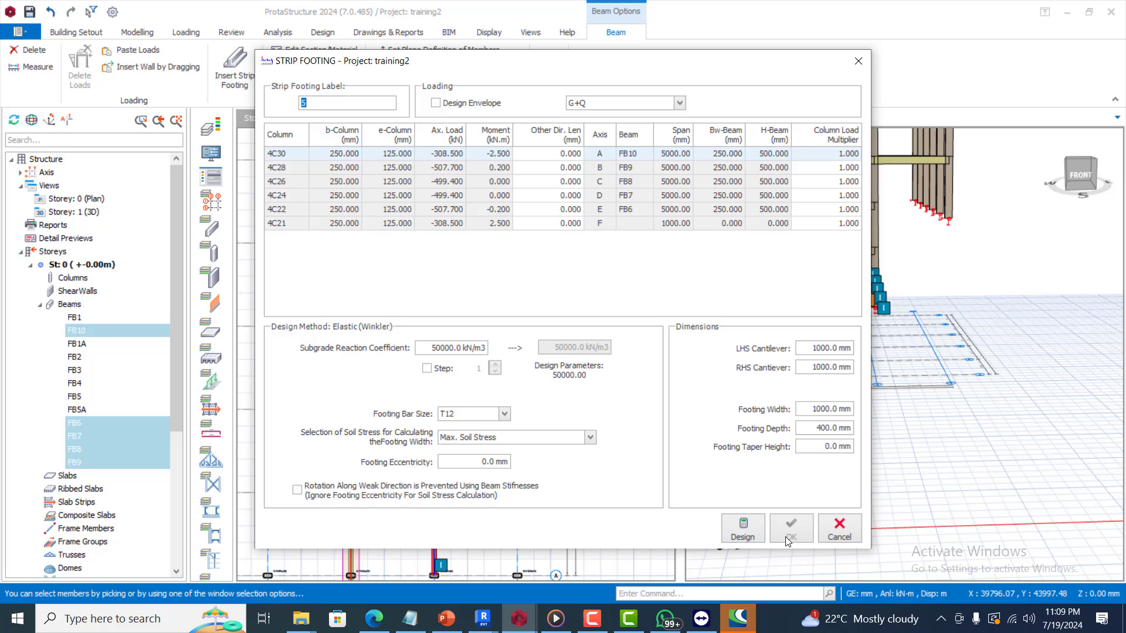
click(747, 527)
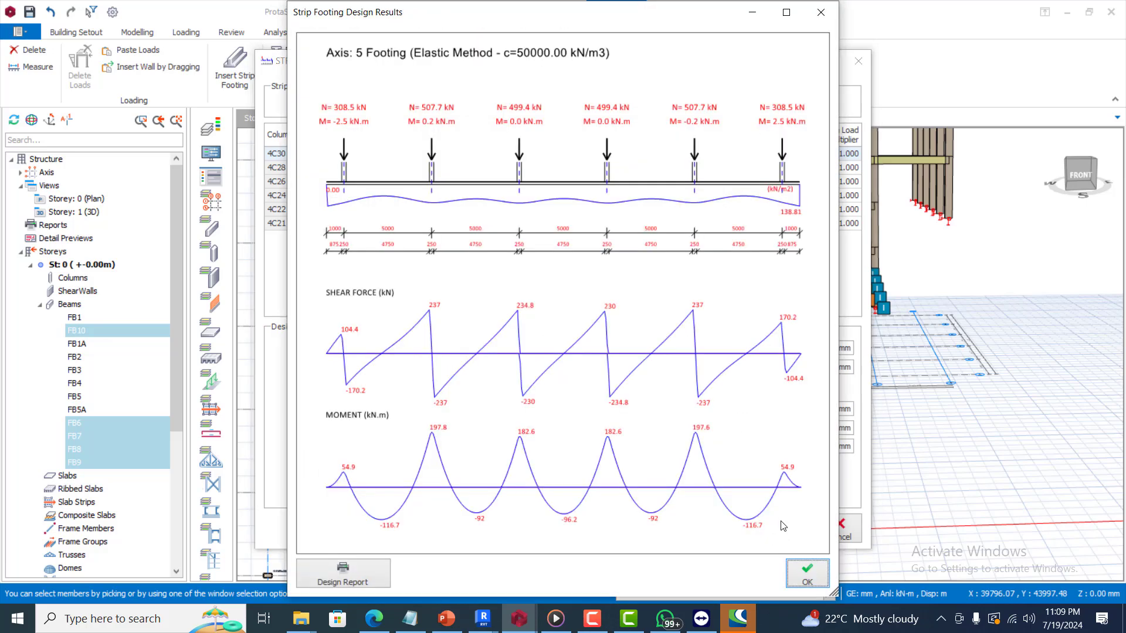
click(811, 574)
click(797, 525)
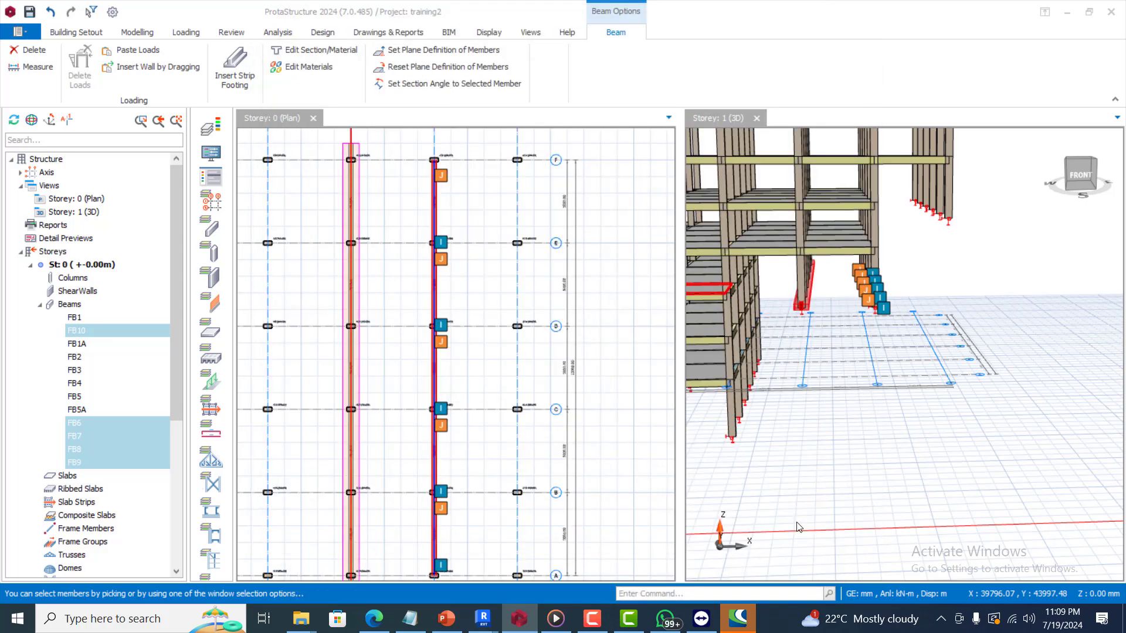
Step: Select the six outer-line columns 6C31–6C36 on the Storey 0 plan
click(532, 142)
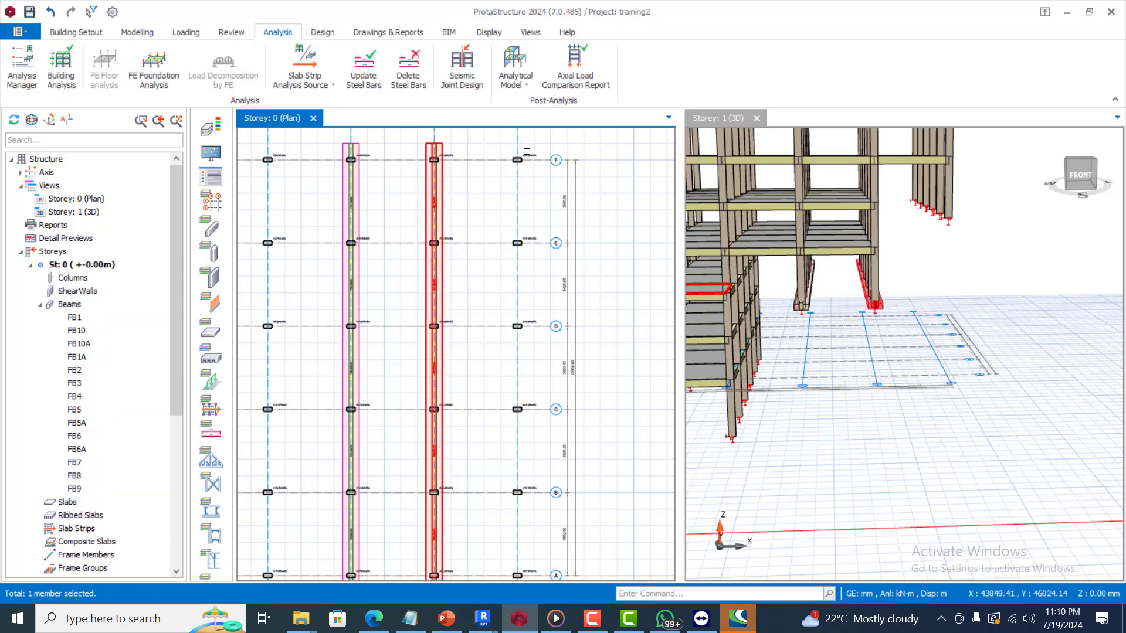
click(530, 156)
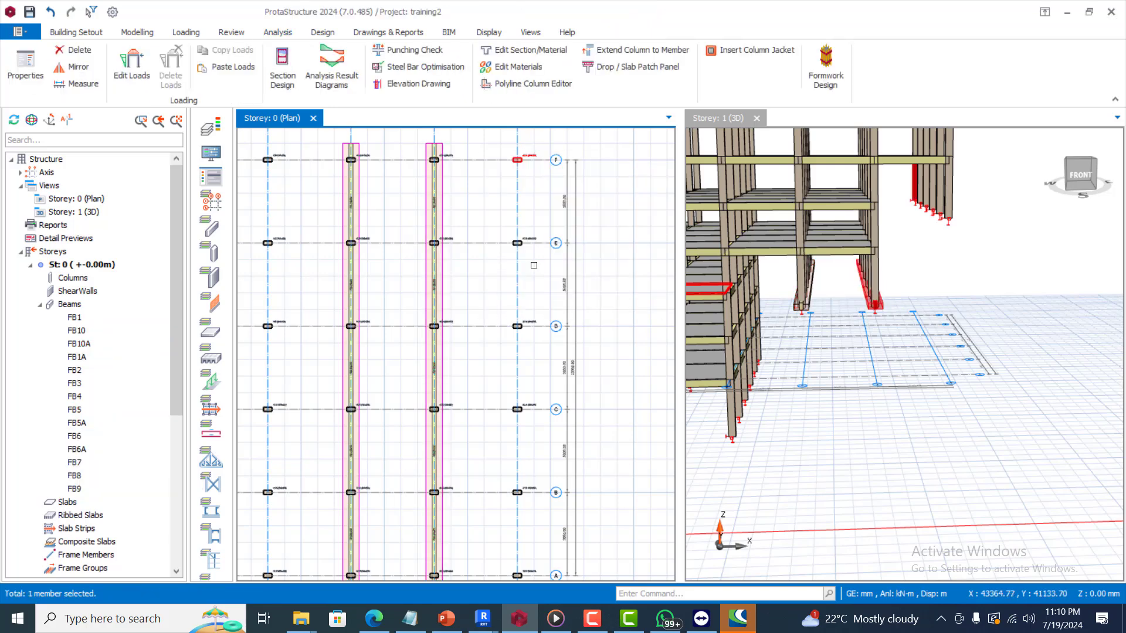
click(534, 321)
click(530, 400)
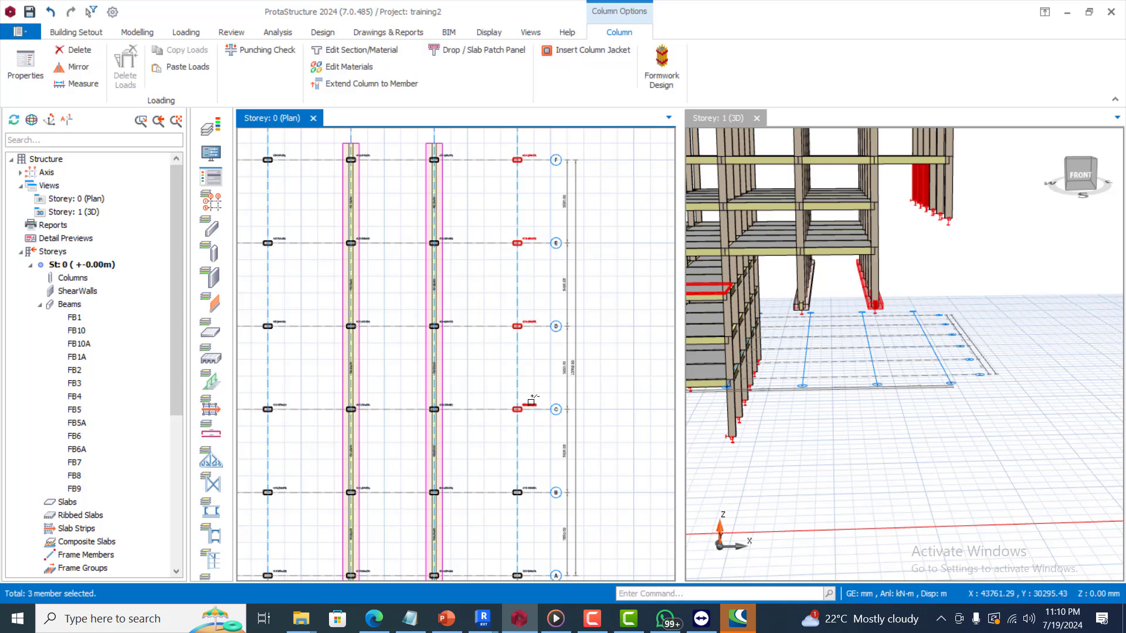
scroll(657, 427, down, 2)
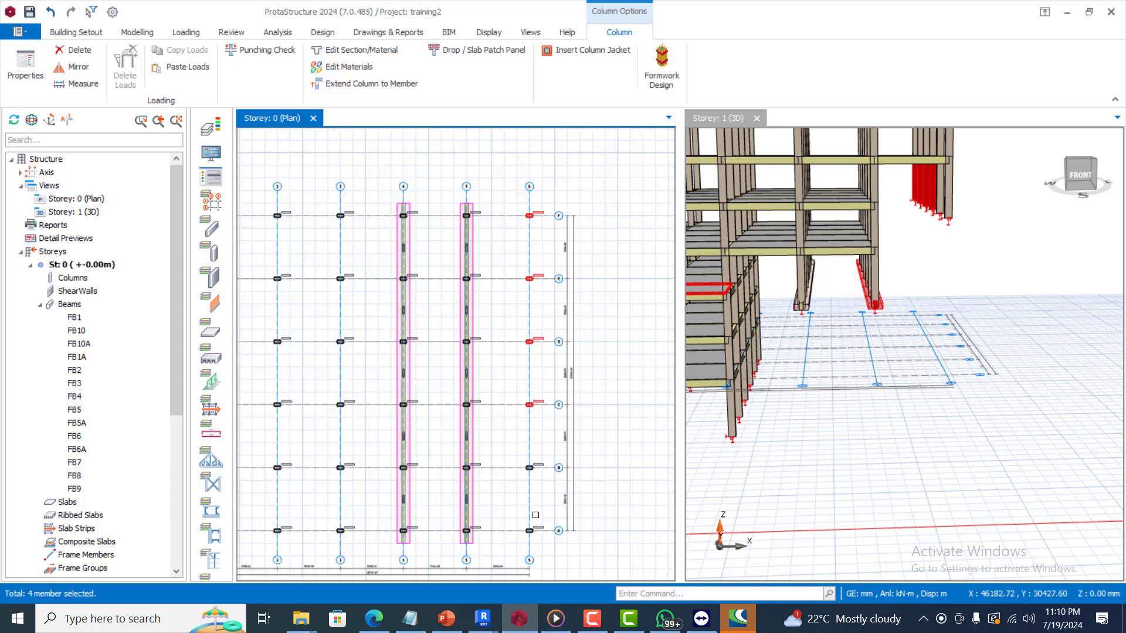
scroll(542, 507, up, 2)
click(537, 448)
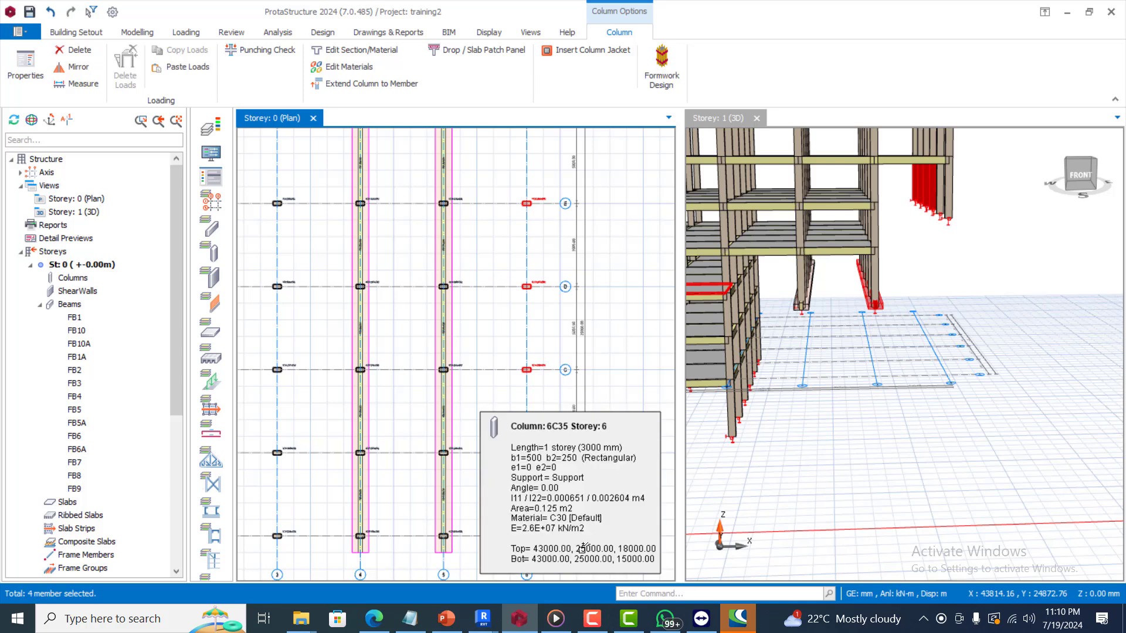
click(540, 526)
click(541, 523)
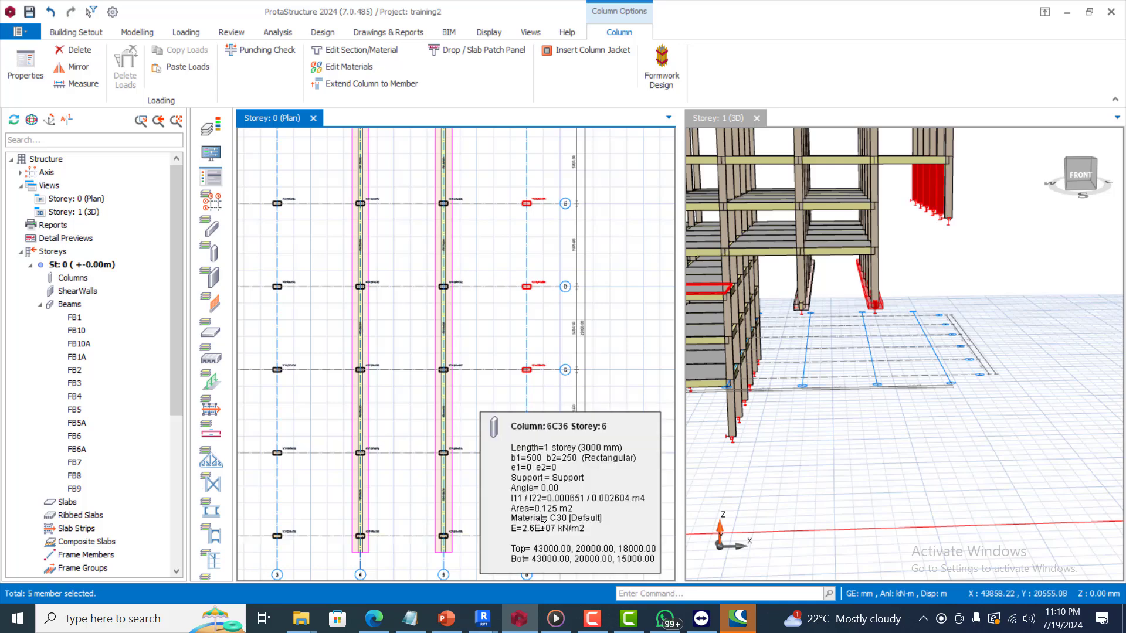
Step: Insert pad footings under them, batch-design all six, and accept the 3000 × 2000 mm footings
right_click(543, 521)
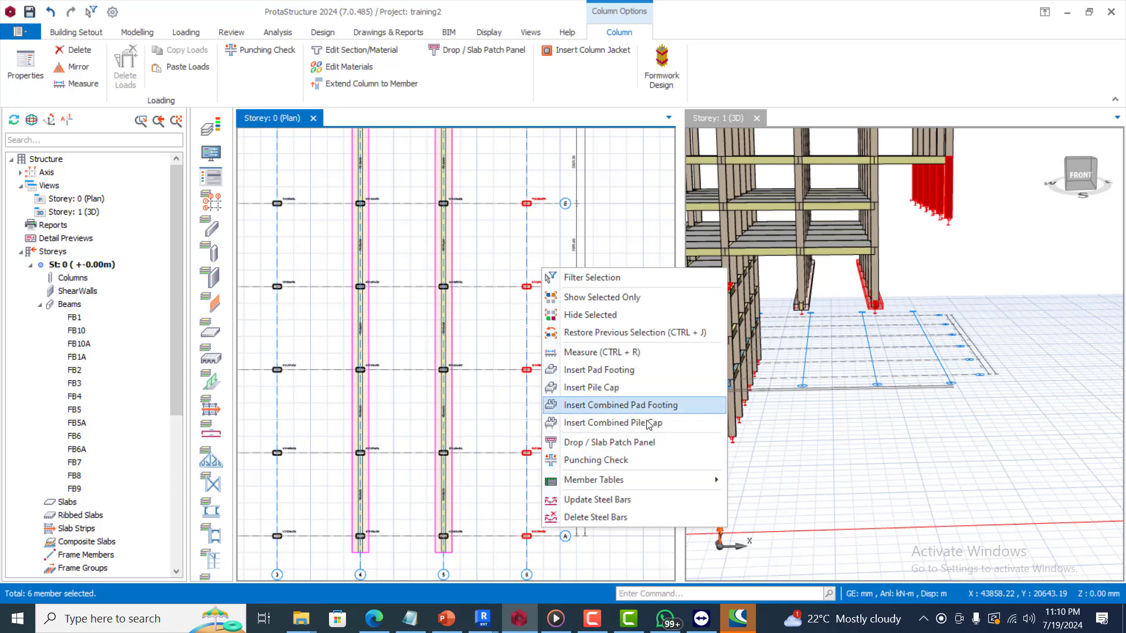
click(612, 374)
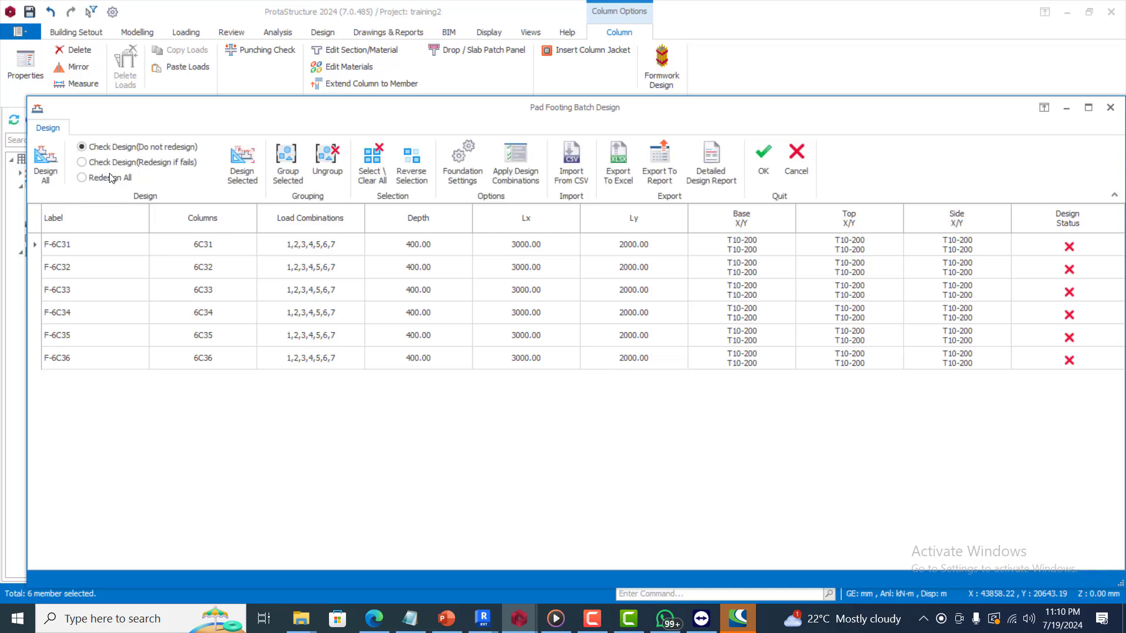
click(58, 174)
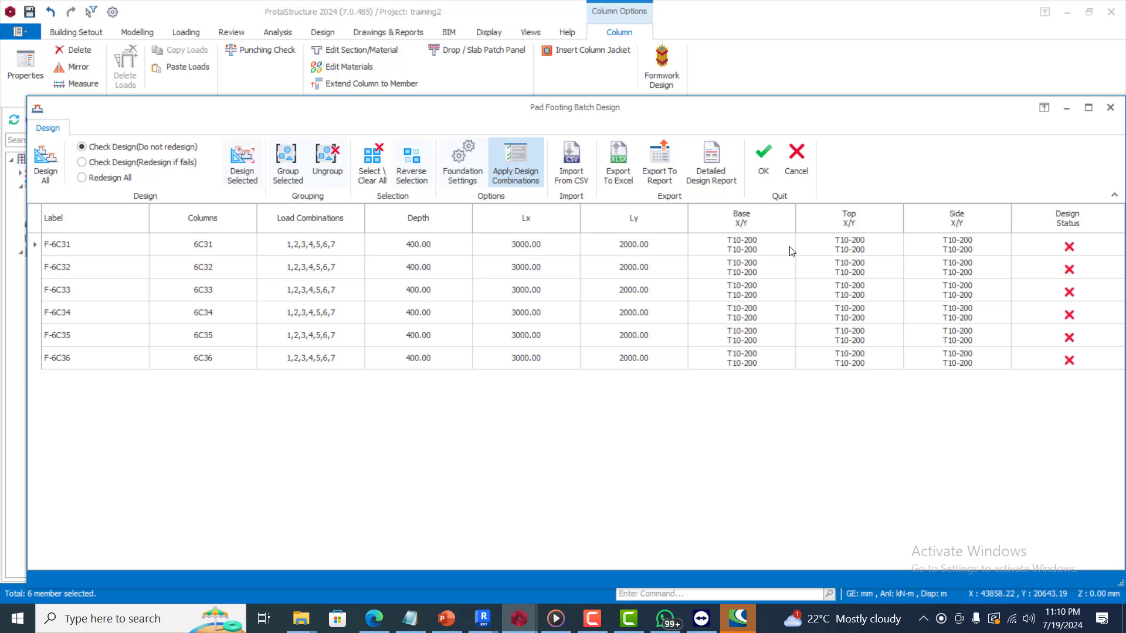
click(767, 169)
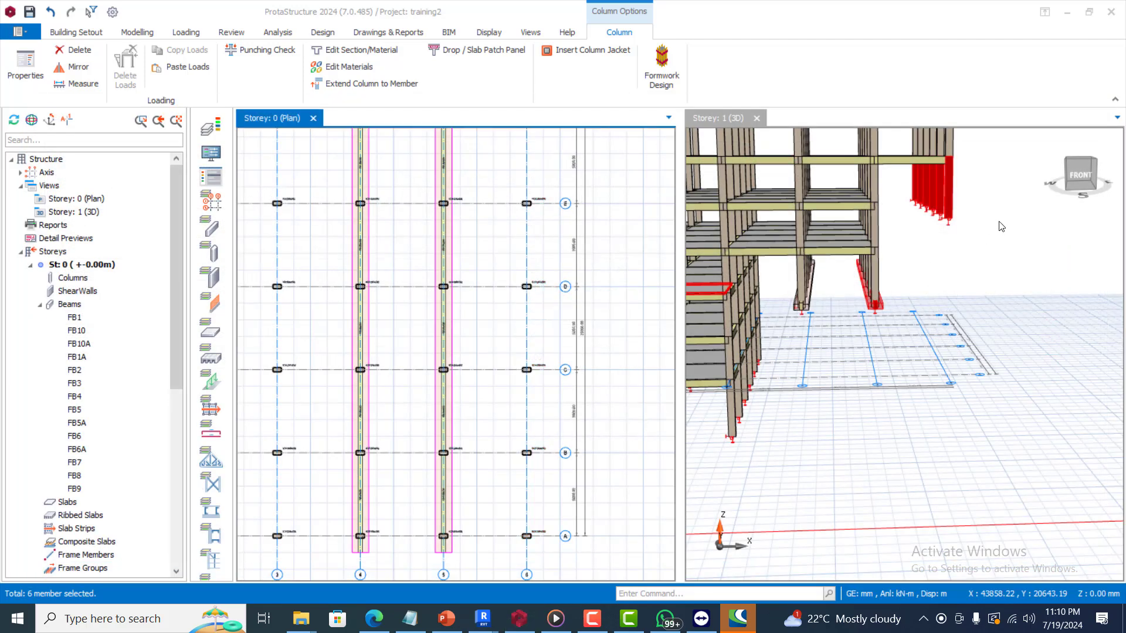
scroll(989, 229, down, 2)
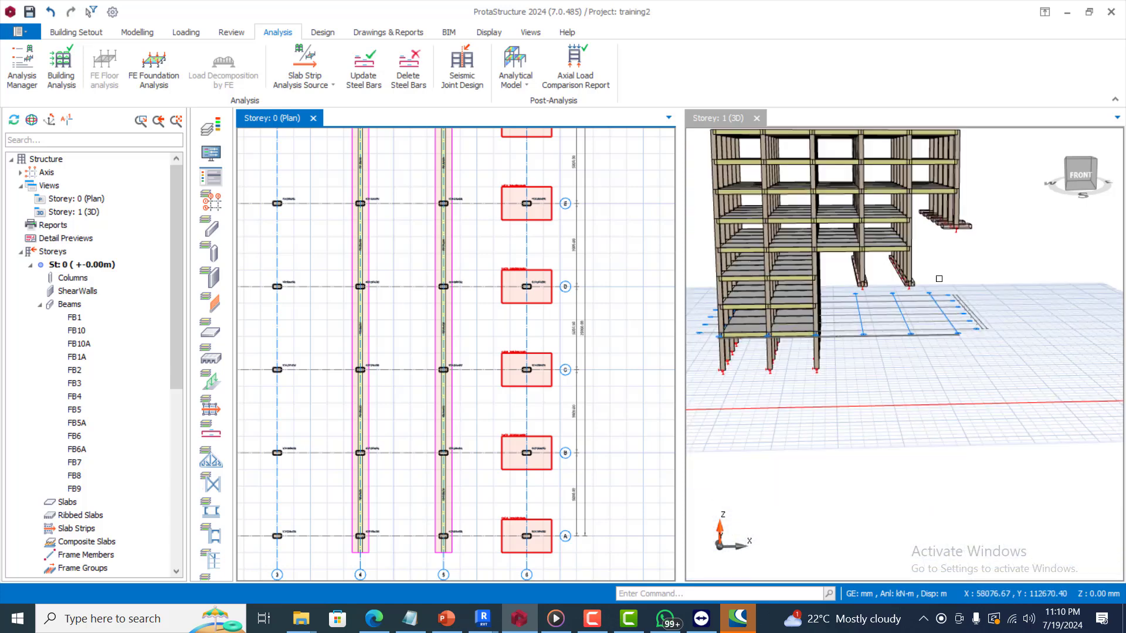
scroll(504, 284, down, 3)
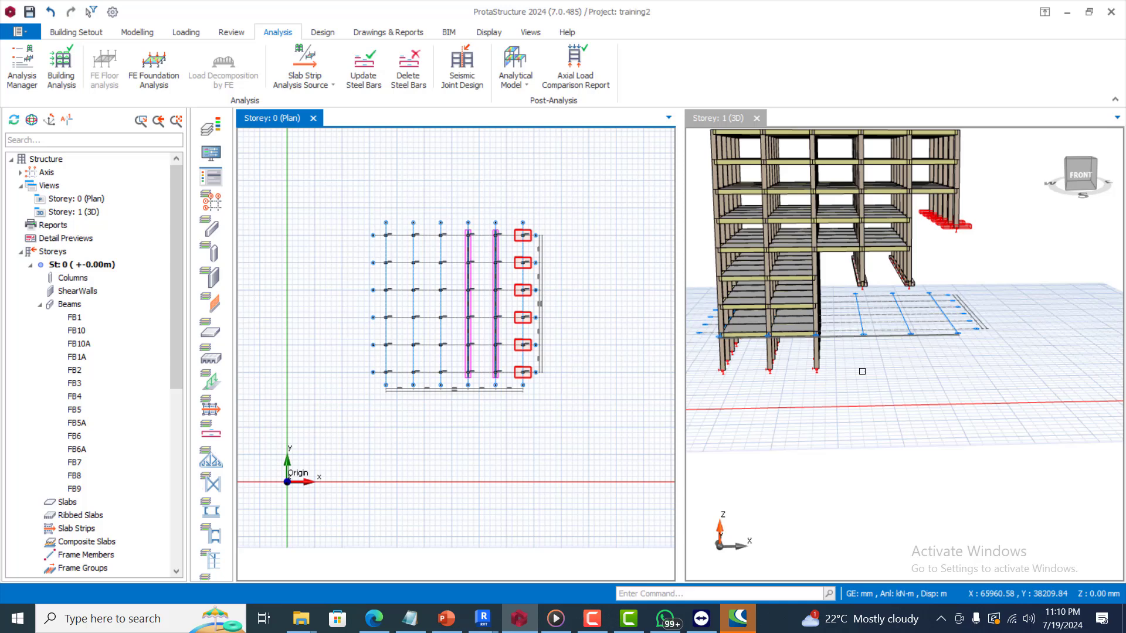
click(974, 275)
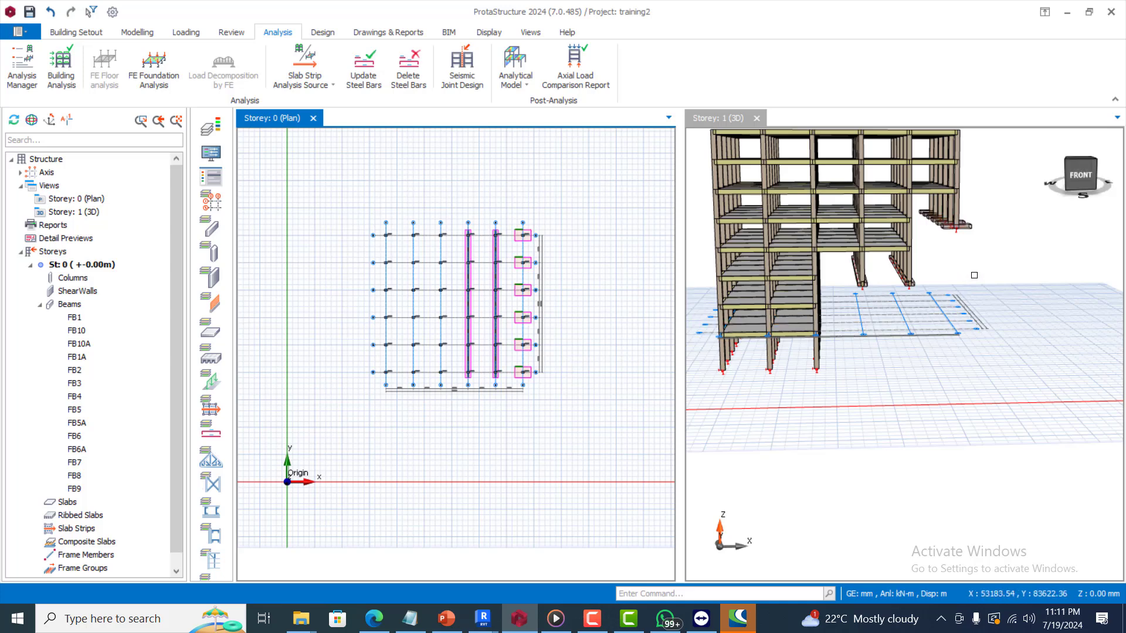
mouse_move(974, 275)
middle_down()
mouse_move(892, 271)
mouse_move(962, 274)
middle_up()
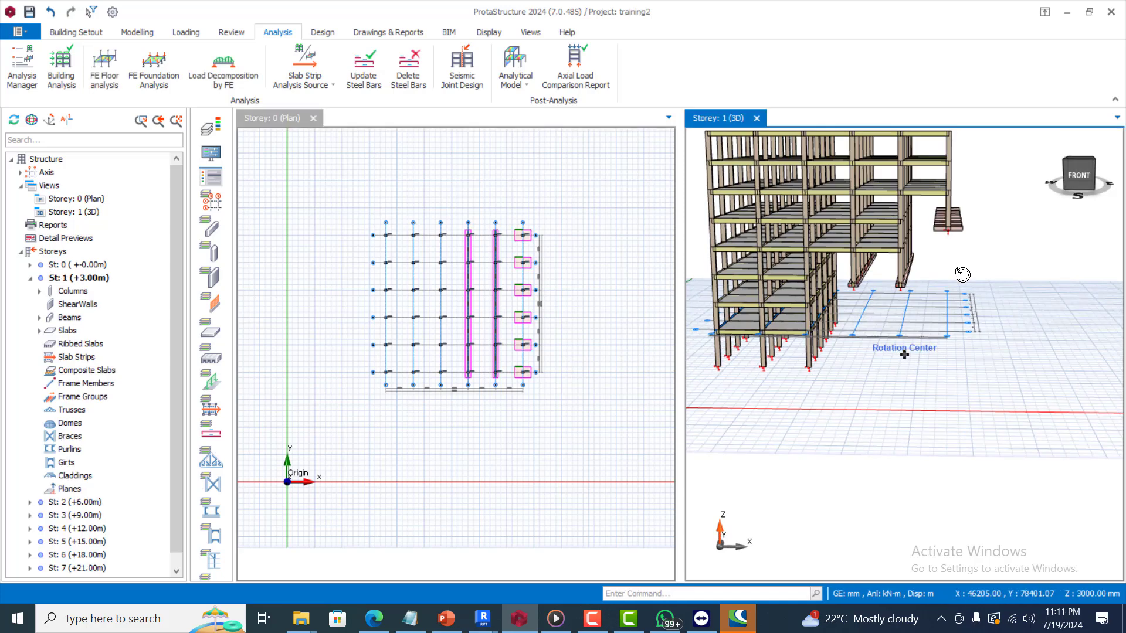